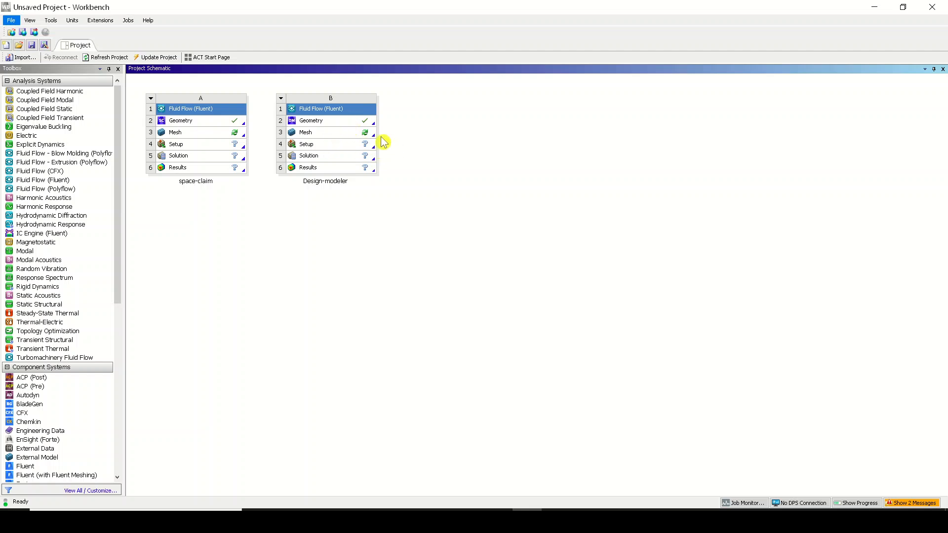
Open the Design-modeler system's mesh in ANSYS Meshing and generate the mesh with the default settings
click(329, 134)
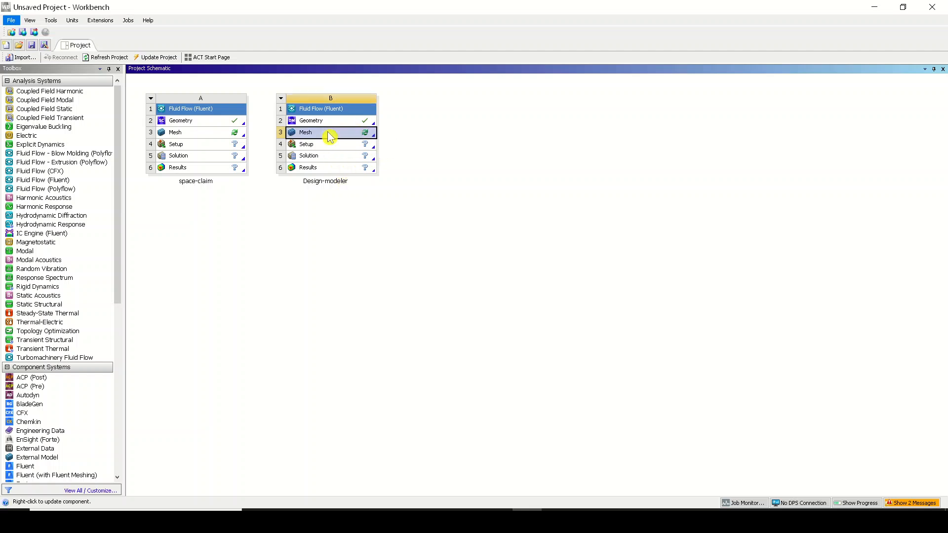
double_click(329, 136)
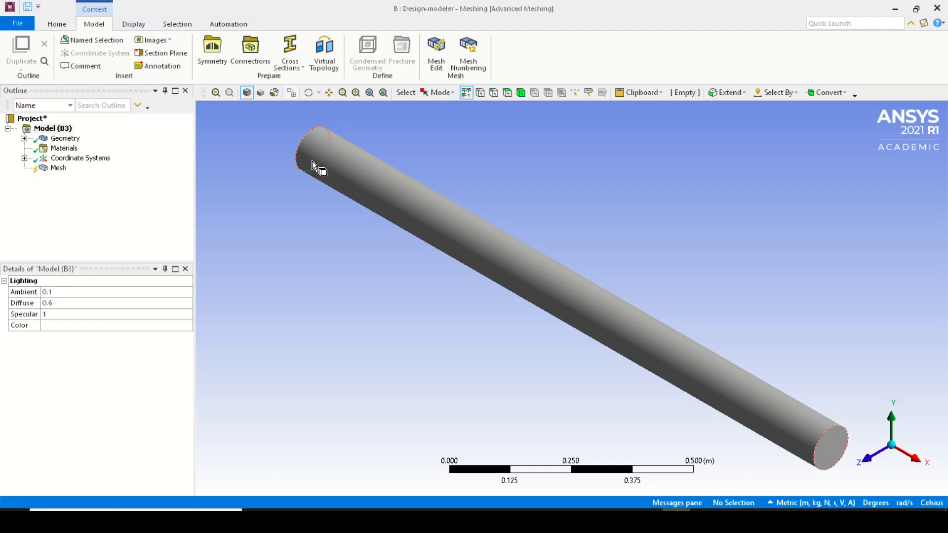
click(65, 170)
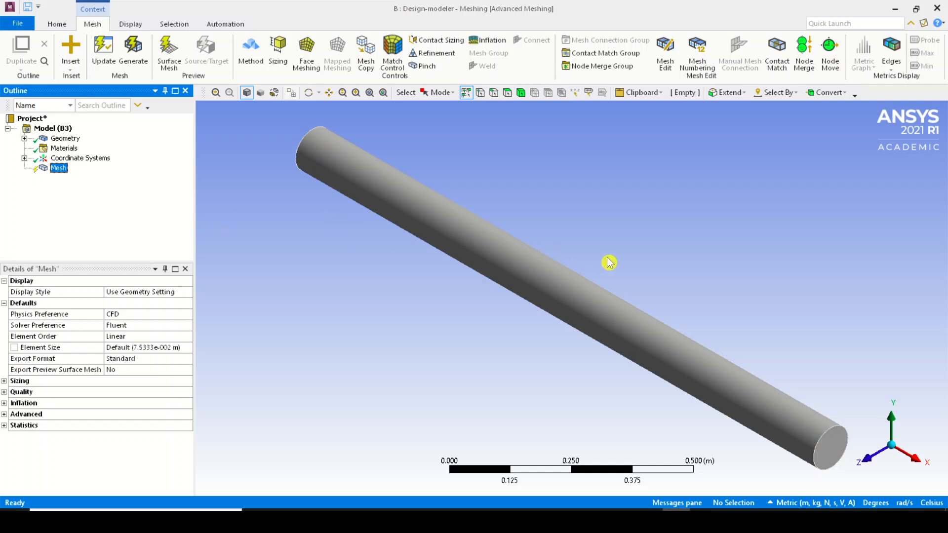
middle_drag(576, 242, 540, 222)
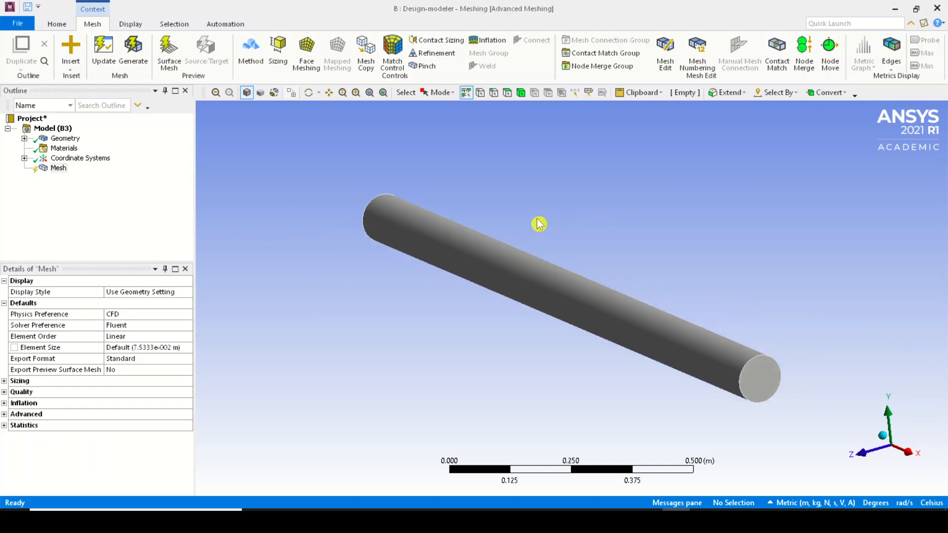
click(134, 61)
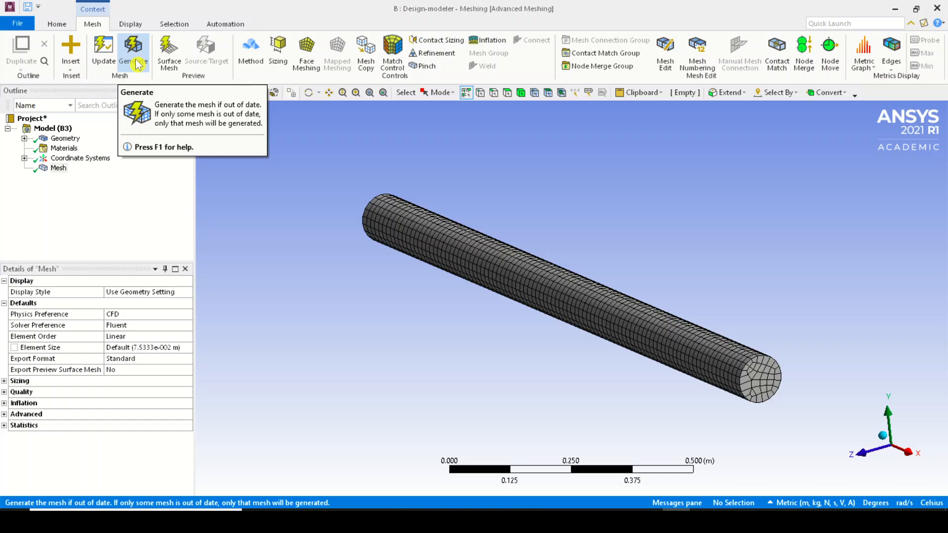
Insert a mesh method control and scope it to the cylinder body
middle_drag(395, 220, 438, 258)
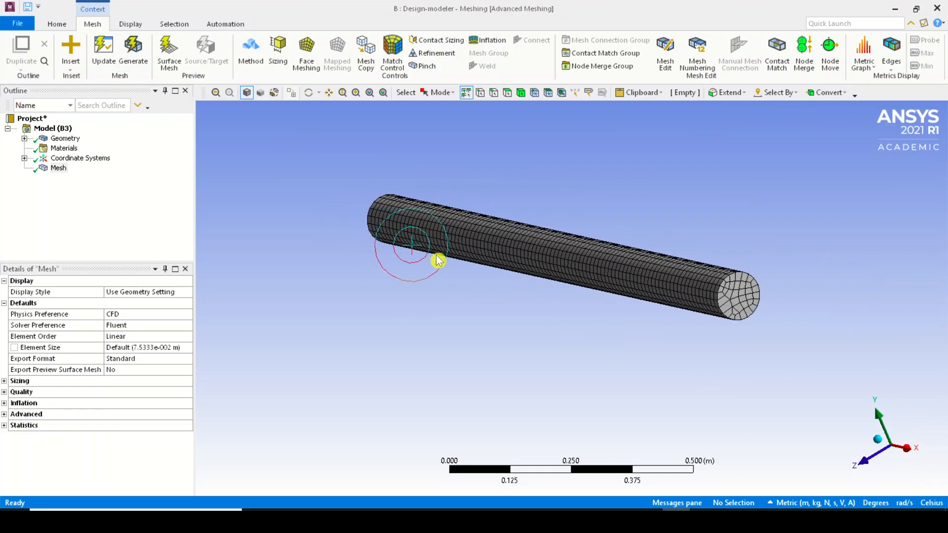
right_drag(640, 230, 881, 467)
scroll(690, 359, down, 5)
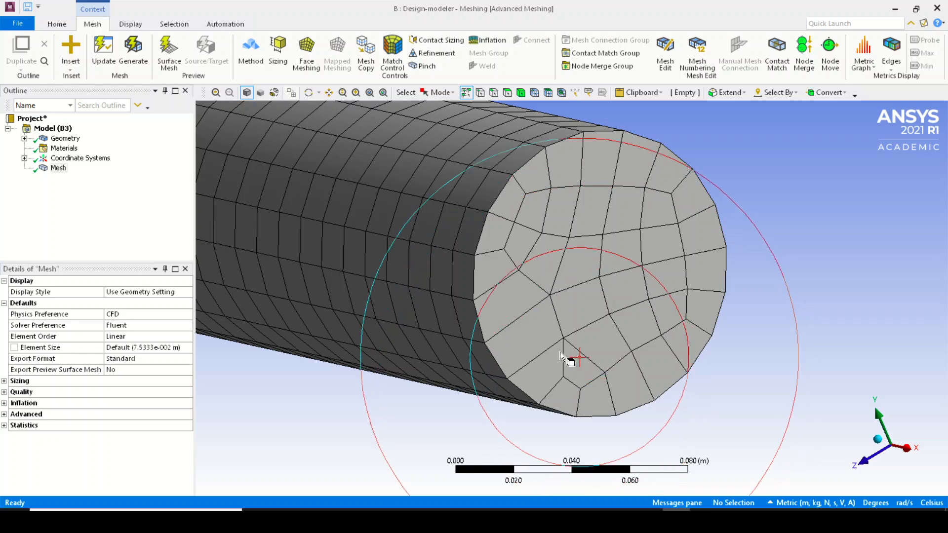
scroll(627, 301, down, 10)
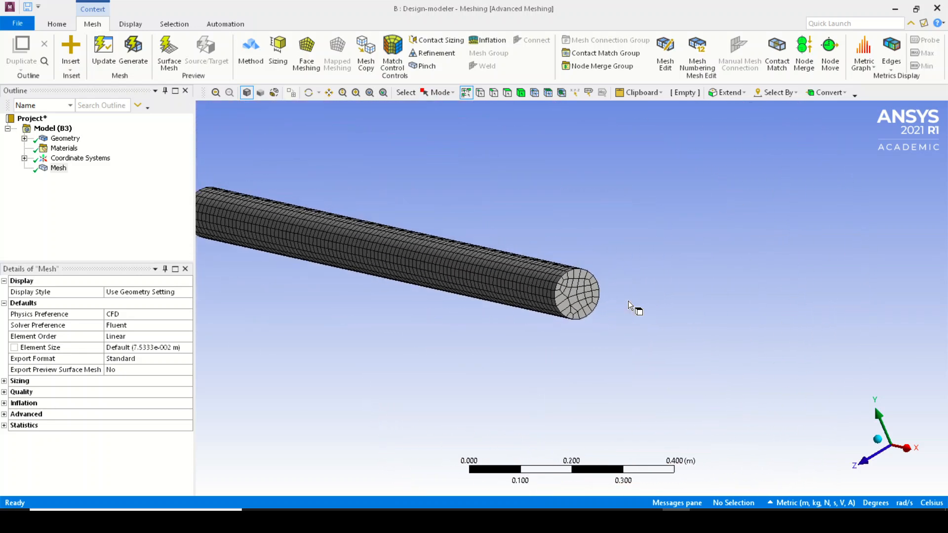
middle_drag(628, 301, 364, 301)
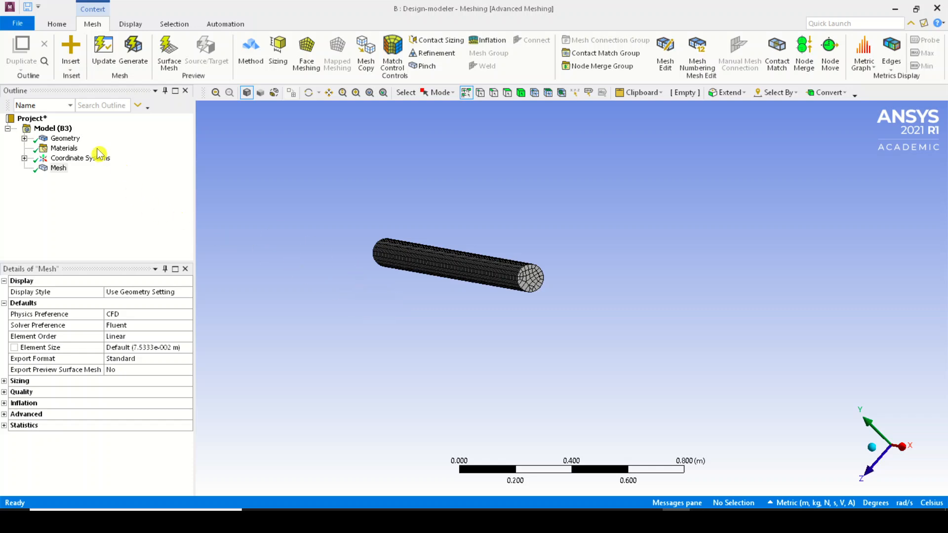
click(58, 168)
right_click(58, 170)
mouse_move(73, 173)
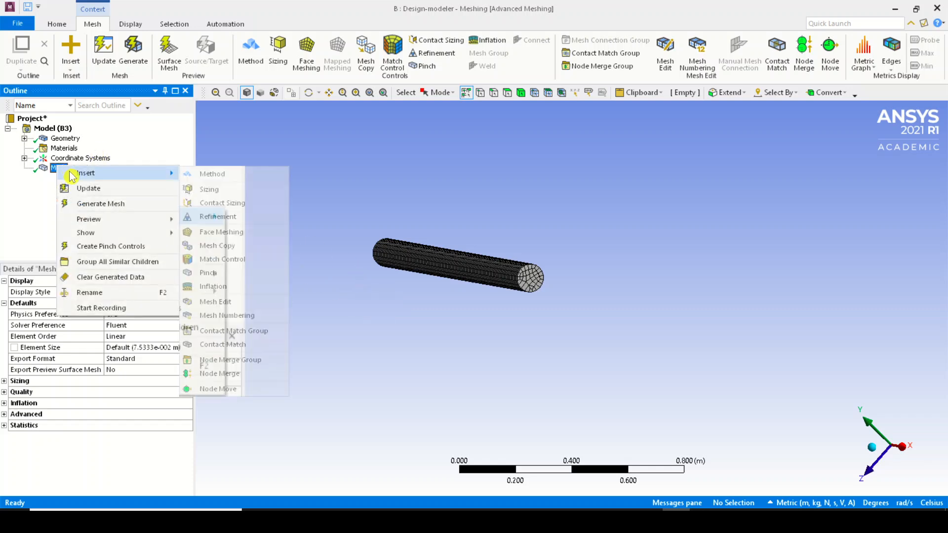
click(231, 179)
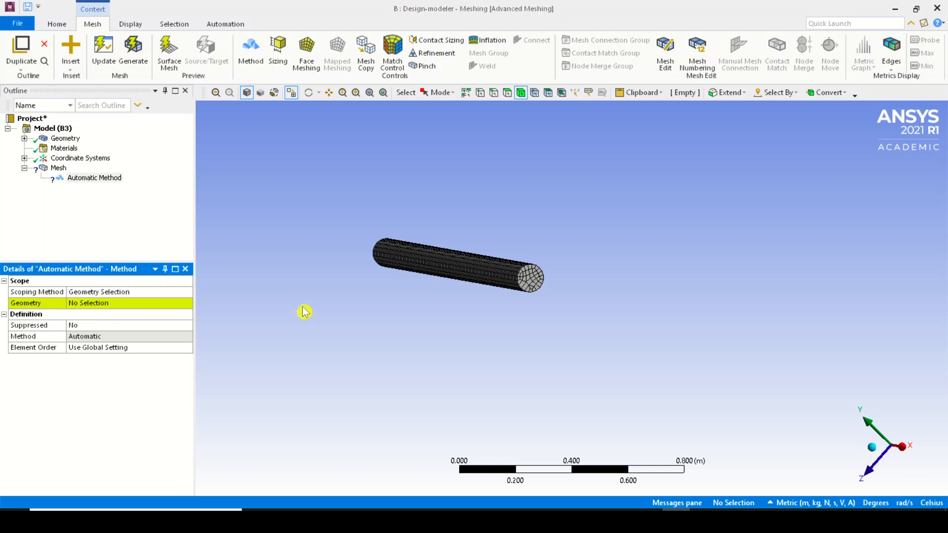
click(497, 277)
click(78, 304)
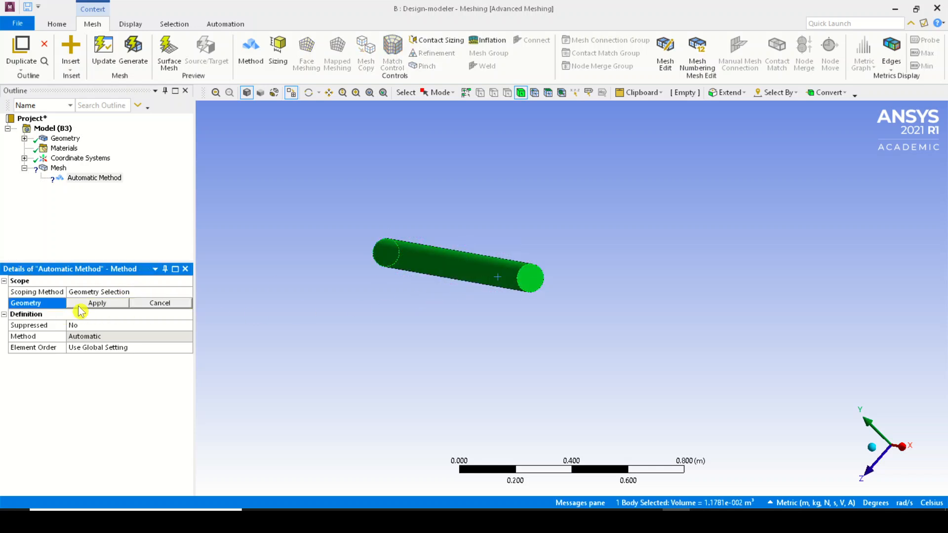
click(82, 304)
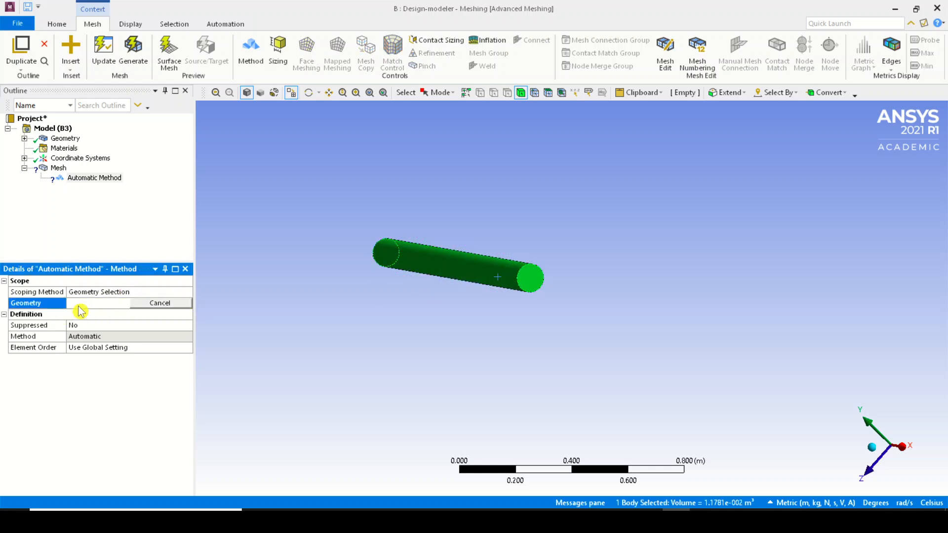
Set the mesh method to Tetrahedrons and regenerate the mesh
click(124, 340)
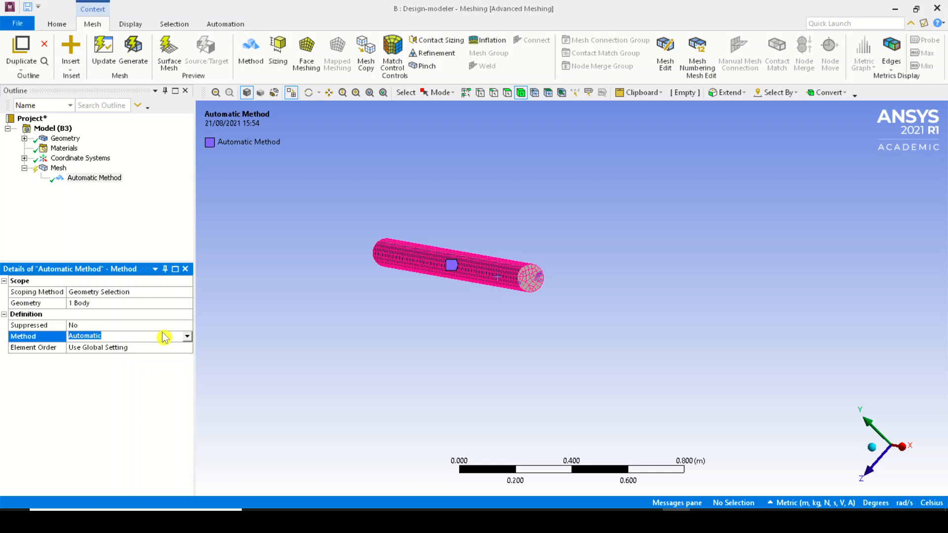
click(187, 336)
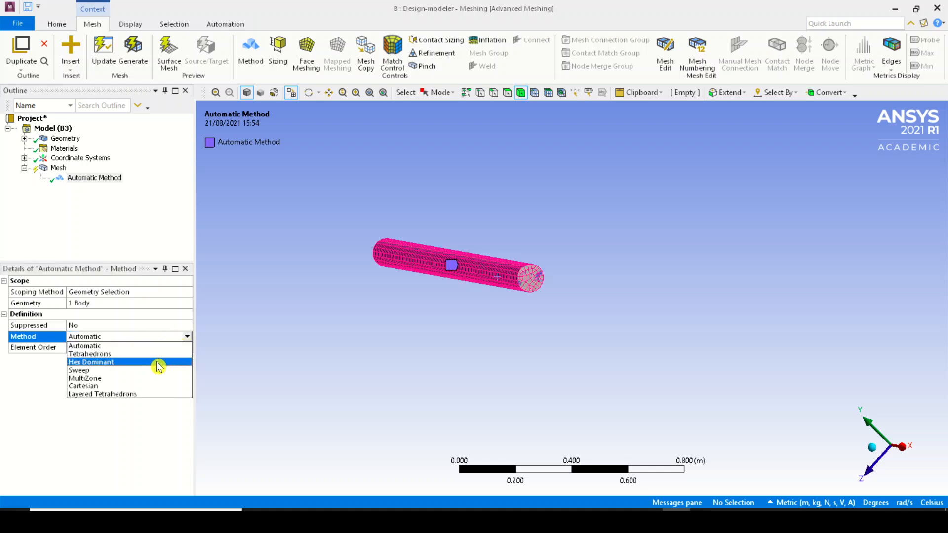
middle_drag(384, 281, 481, 298)
scroll(575, 324, up, 10)
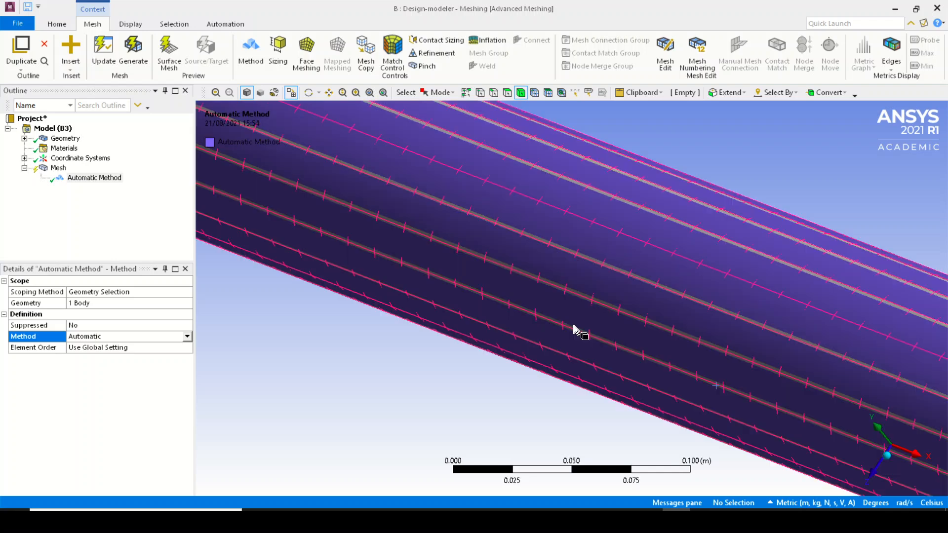
scroll(526, 306, down, 5)
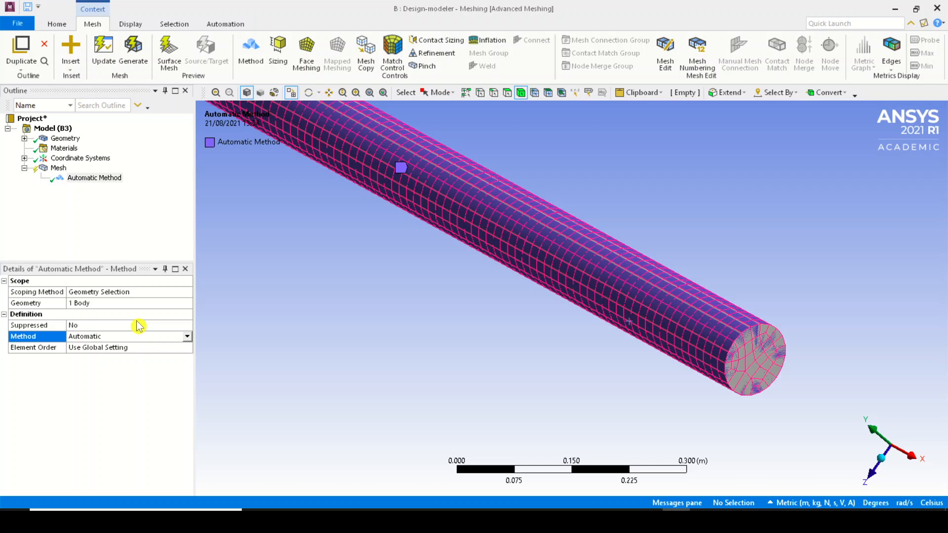
click(188, 337)
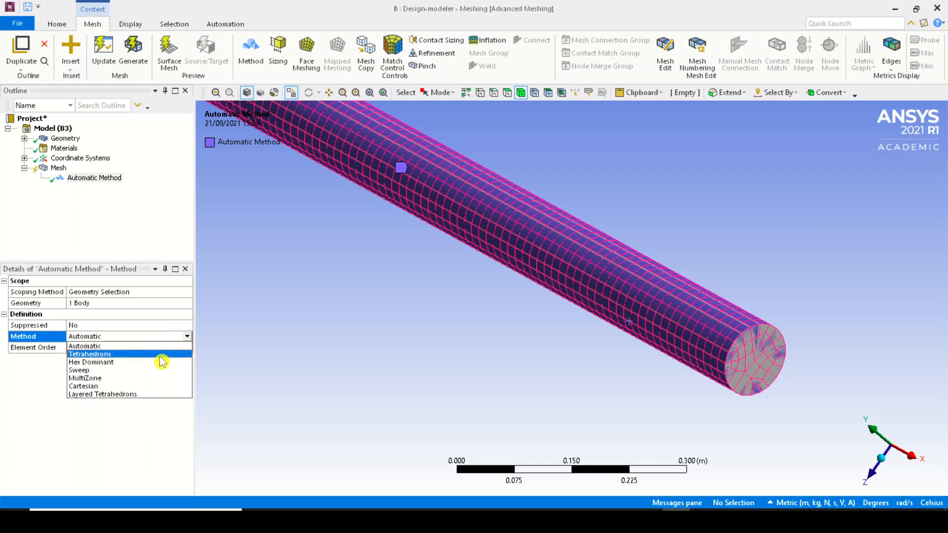
click(161, 355)
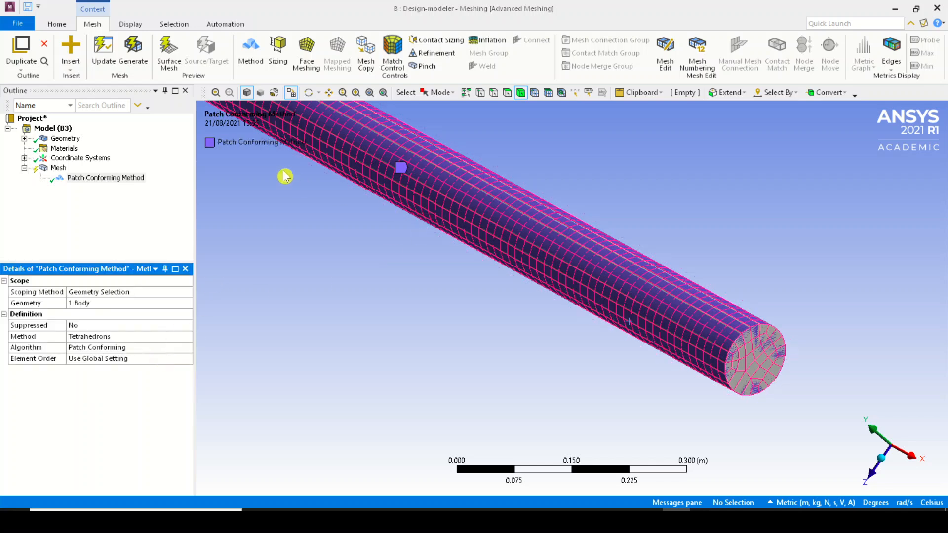
click(143, 48)
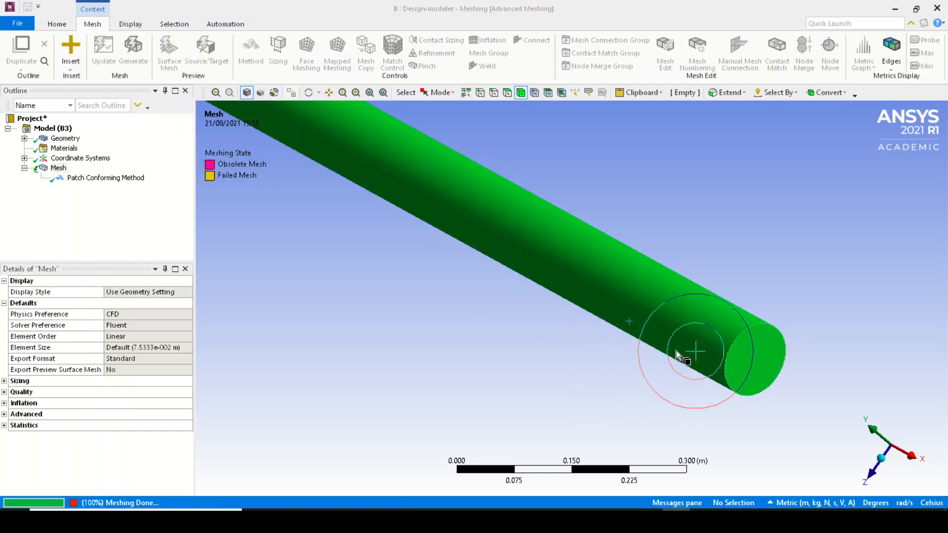
click(571, 377)
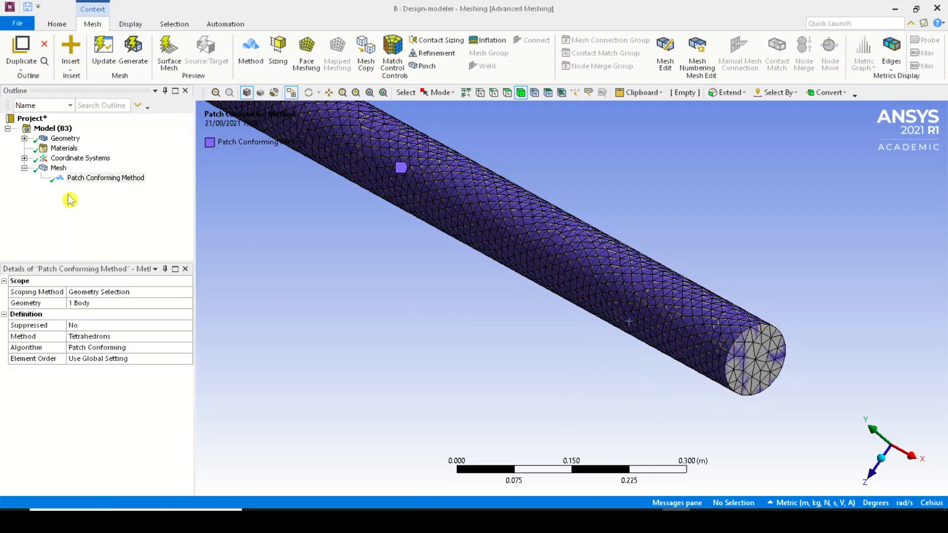
Examine the tetrahedral mesh on the cylinder's surface and around the edge of its end face
click(58, 167)
middle_drag(582, 258, 749, 316)
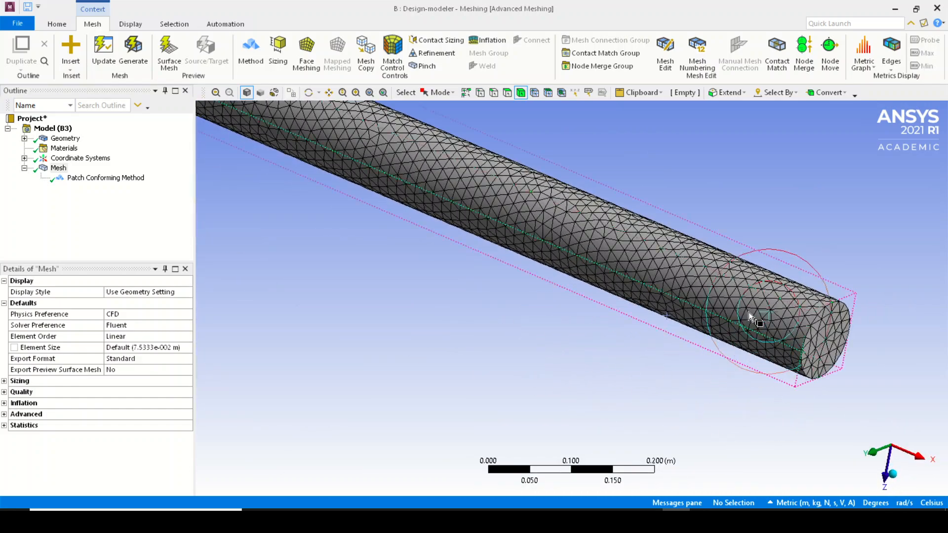
scroll(864, 376, up, 5)
scroll(664, 363, down, 3)
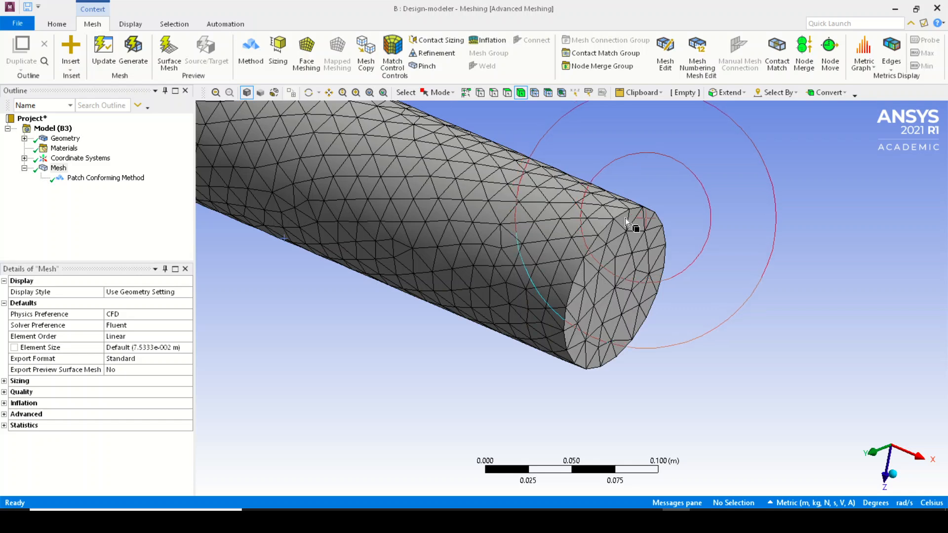
scroll(606, 220, up, 5)
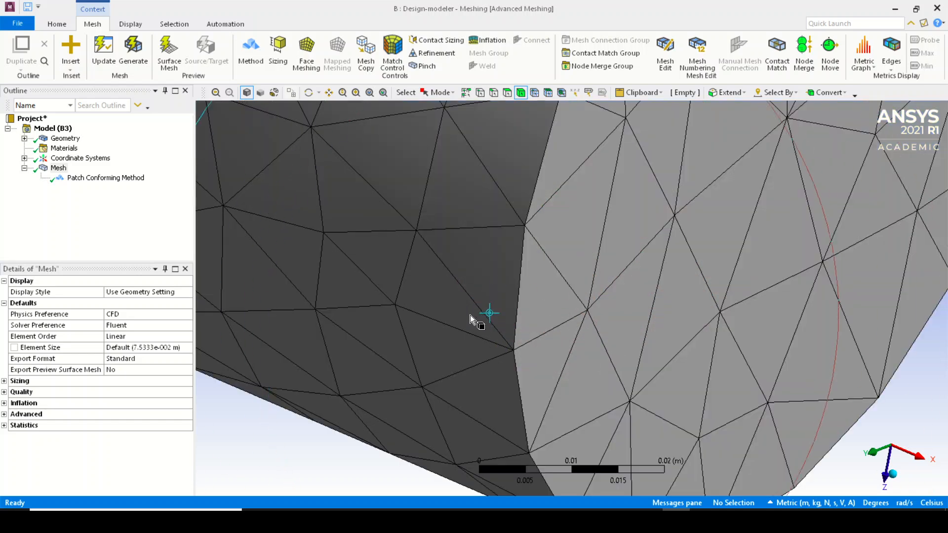
scroll(540, 400, down, 5)
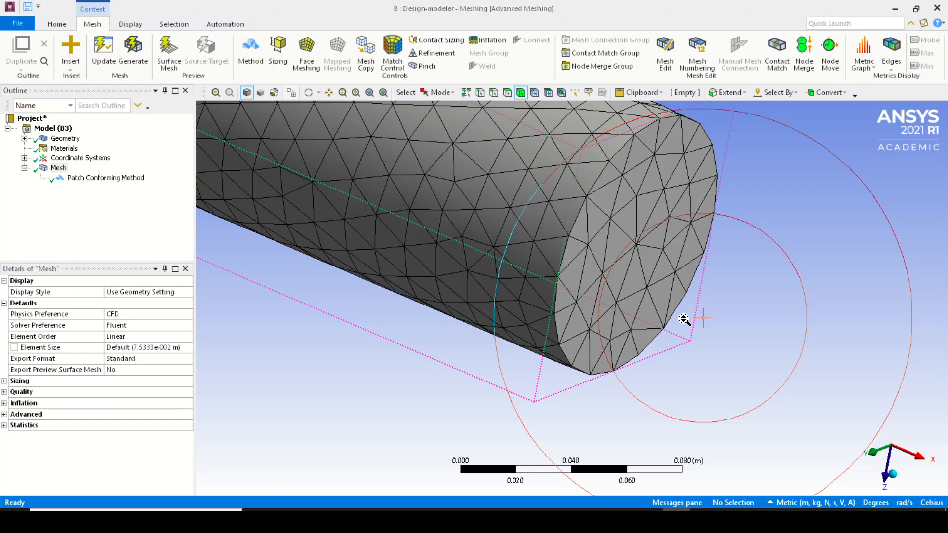
scroll(683, 320, down, 4)
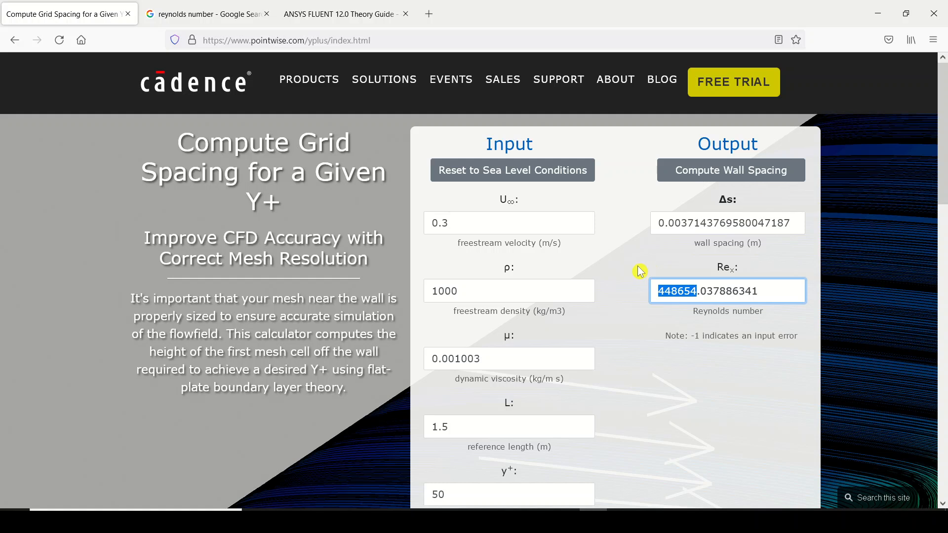
In the browser's Y+ calculator, review the inputs for freestream velocity, density, dynamic viscosity, reference length and desired y+
click(633, 243)
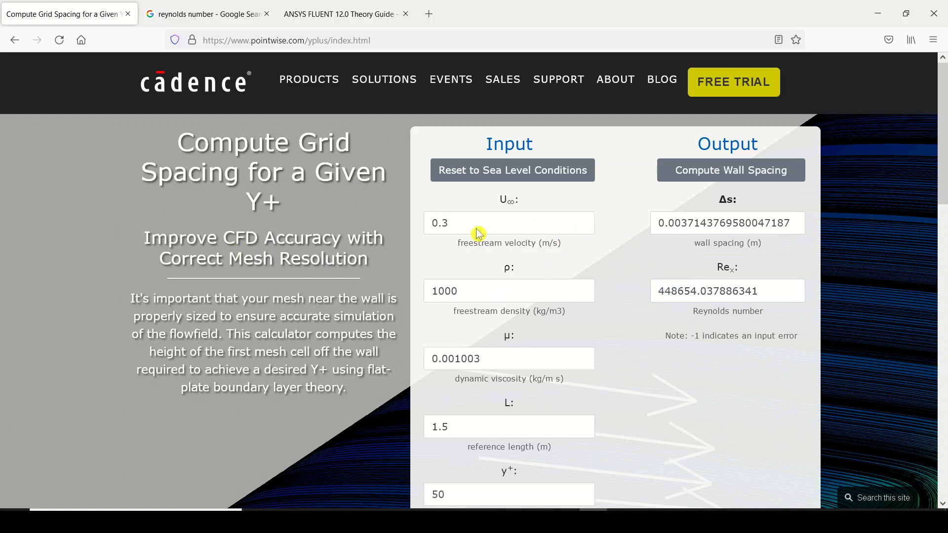
drag(464, 228, 429, 233)
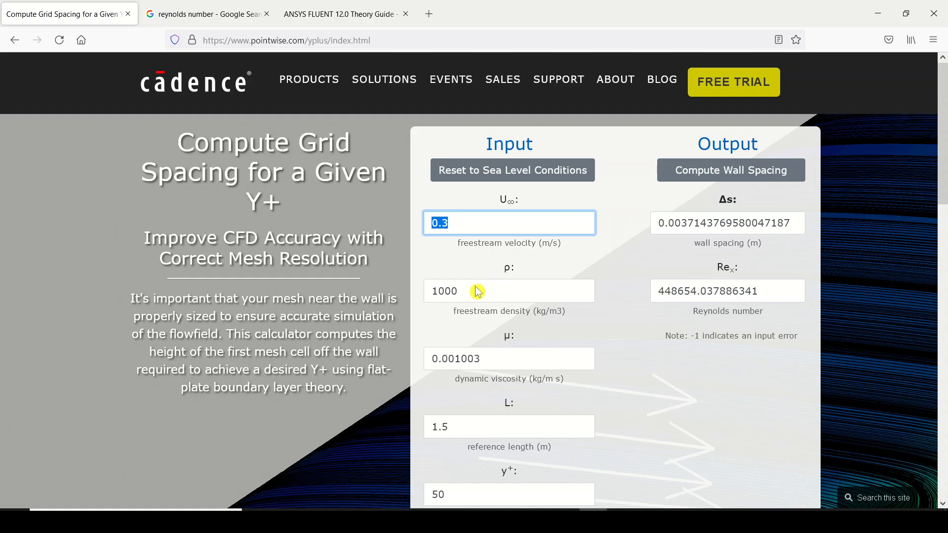
drag(476, 291, 432, 292)
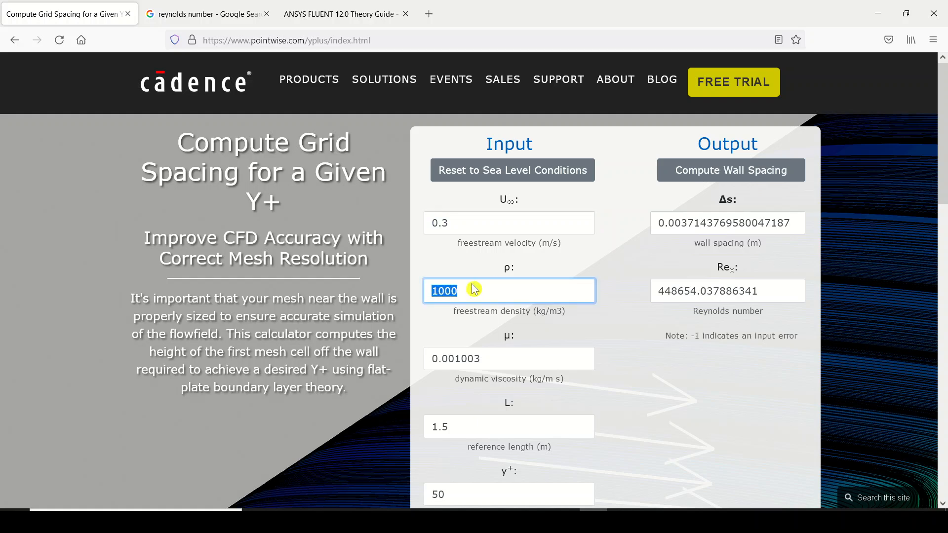
scroll(467, 261, down, 2)
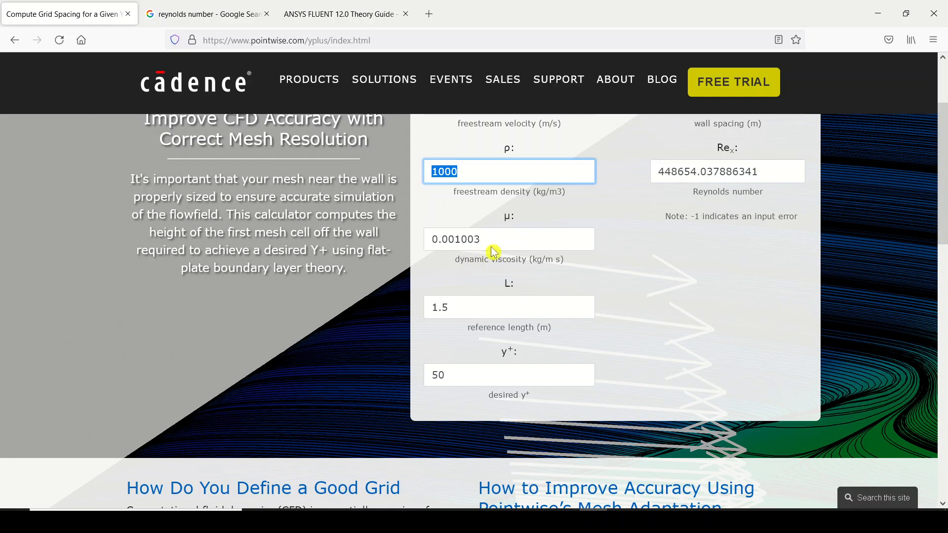
drag(492, 248, 416, 243)
drag(461, 305, 421, 314)
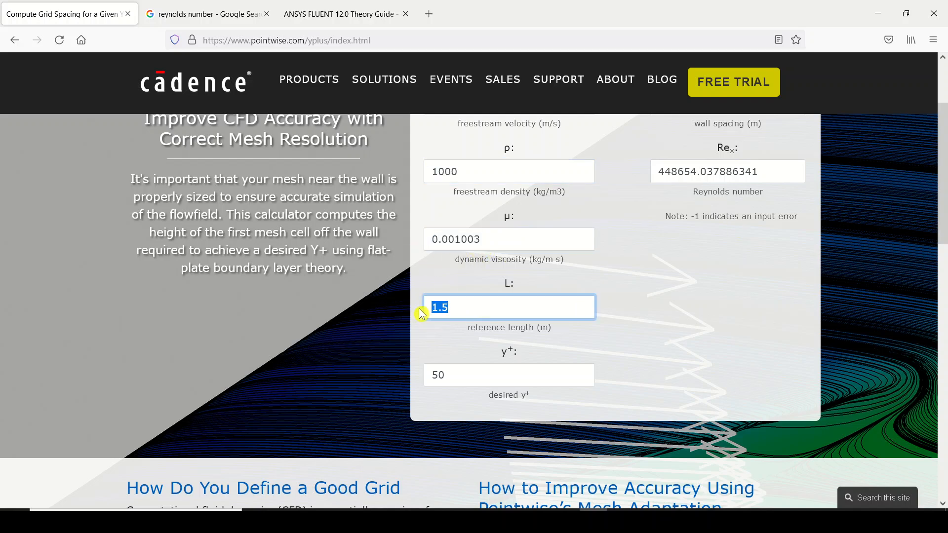
drag(461, 379, 428, 392)
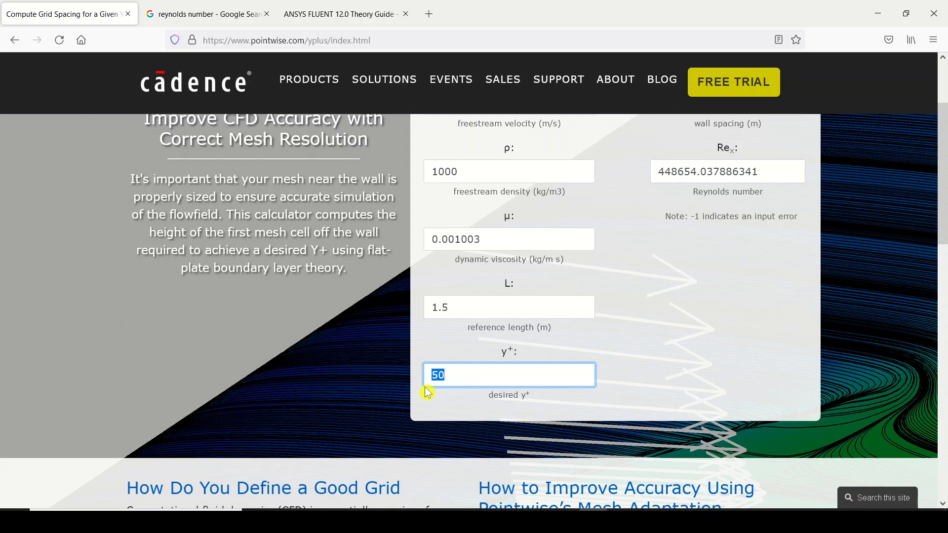
scroll(488, 375, up, 2)
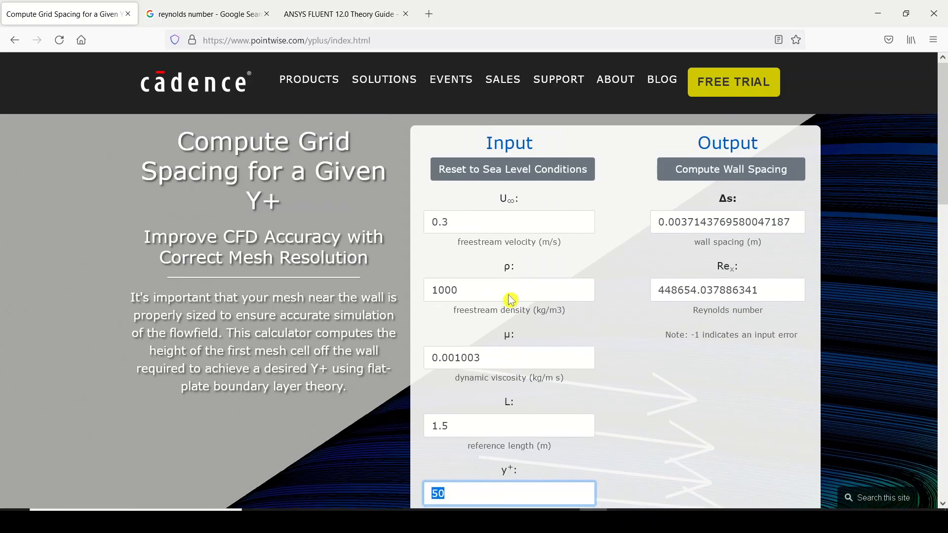
Compute the wall spacing for the given y+ and highlight the Δs result
click(695, 168)
drag(800, 223, 652, 223)
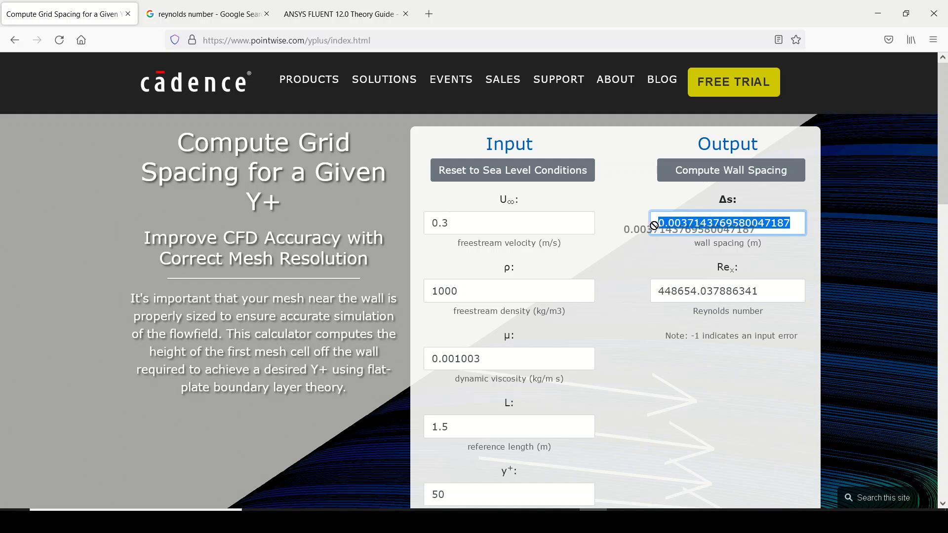
click(685, 233)
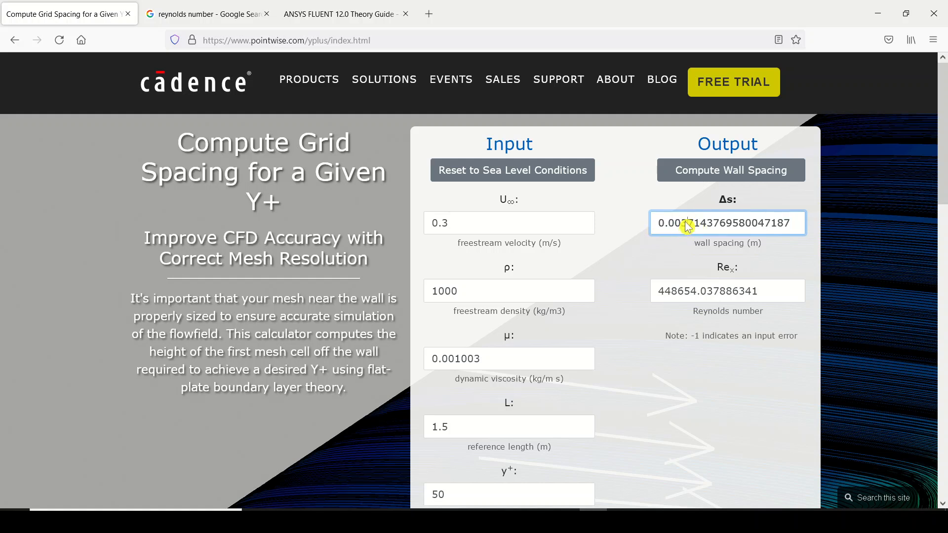
Highlight the leading digits 0.003 of the computed Δs wall spacing and switch back to ANSYS Meshing
drag(686, 229, 635, 228)
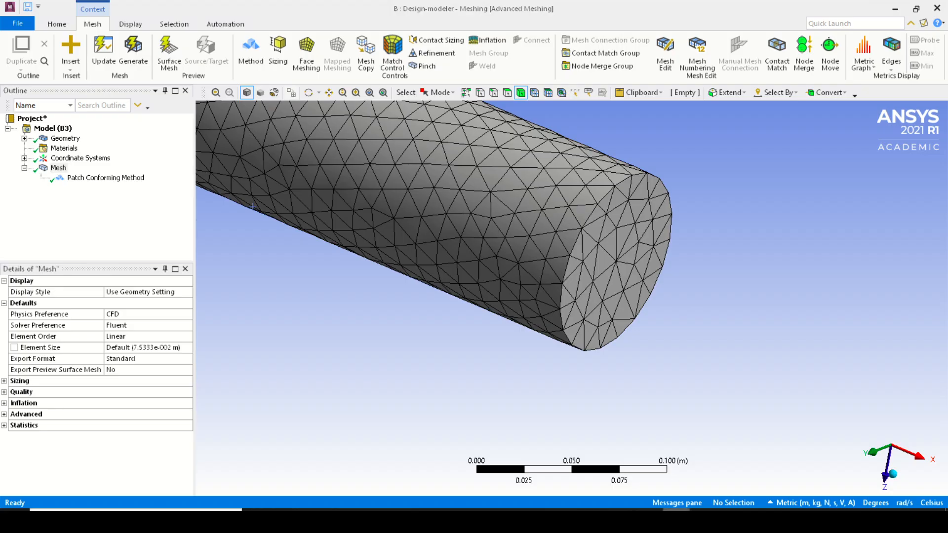
scroll(484, 299, down, 5)
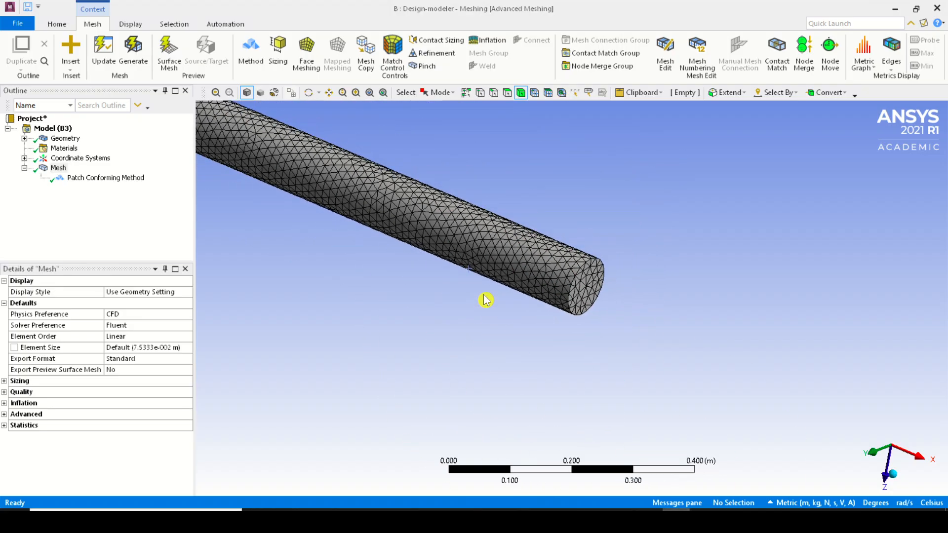
scroll(516, 295, down, 1)
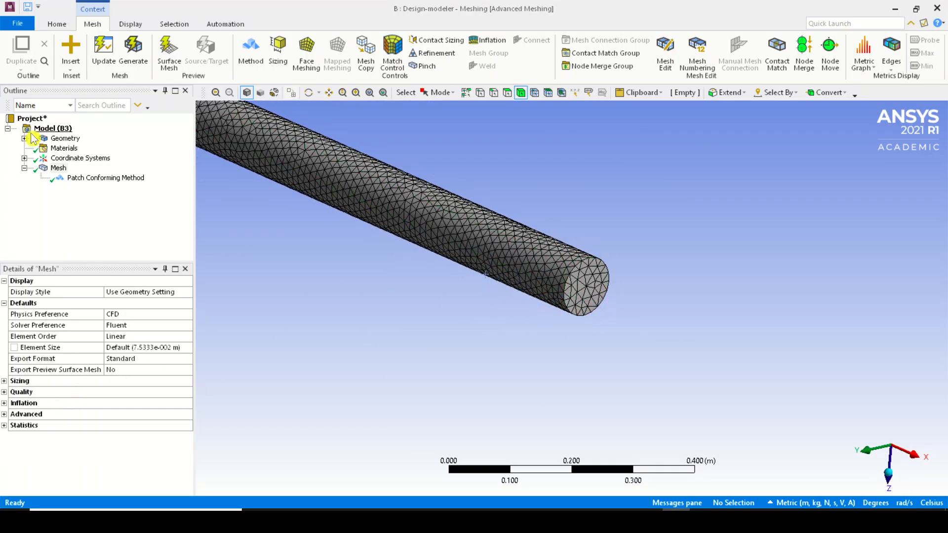
Display the node and element statistics of the tetrahedral mesh
click(60, 169)
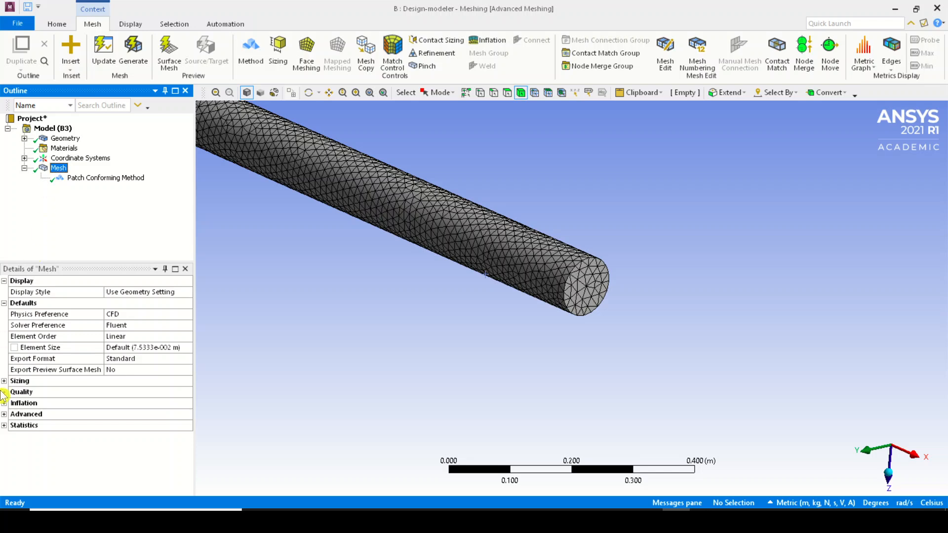
click(5, 425)
click(564, 521)
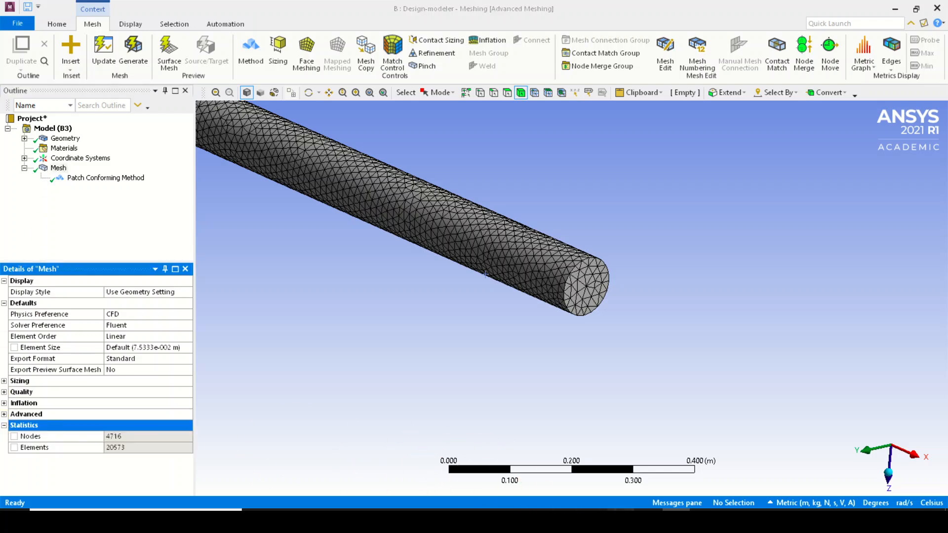
click(564, 520)
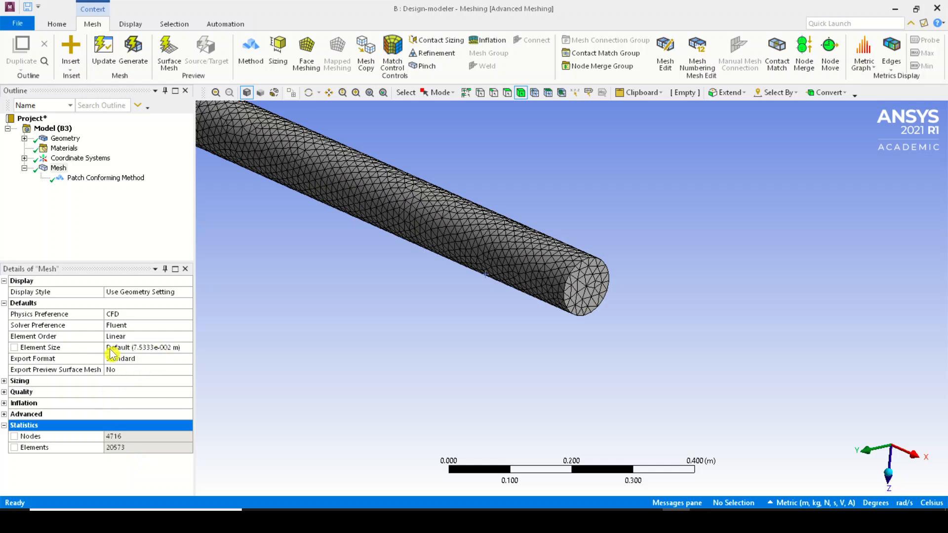
Set the global mesh element size to 1e-2 m and regenerate the mesh
click(168, 351)
text(0.)
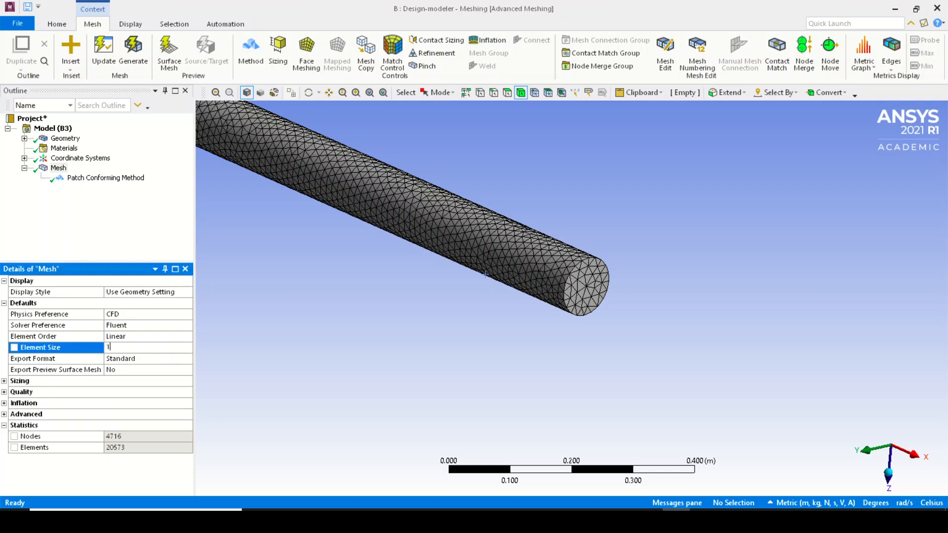
text(1e-2)
key(Return)
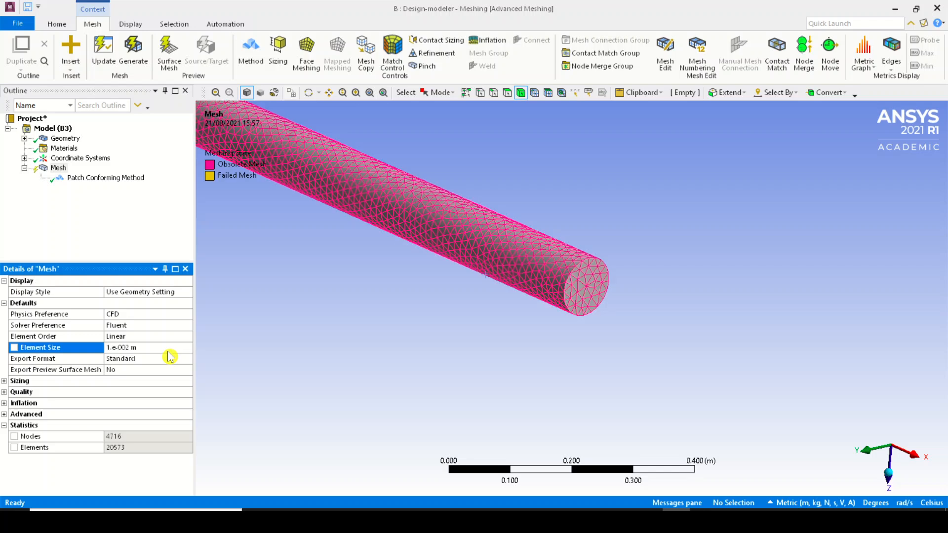
click(130, 48)
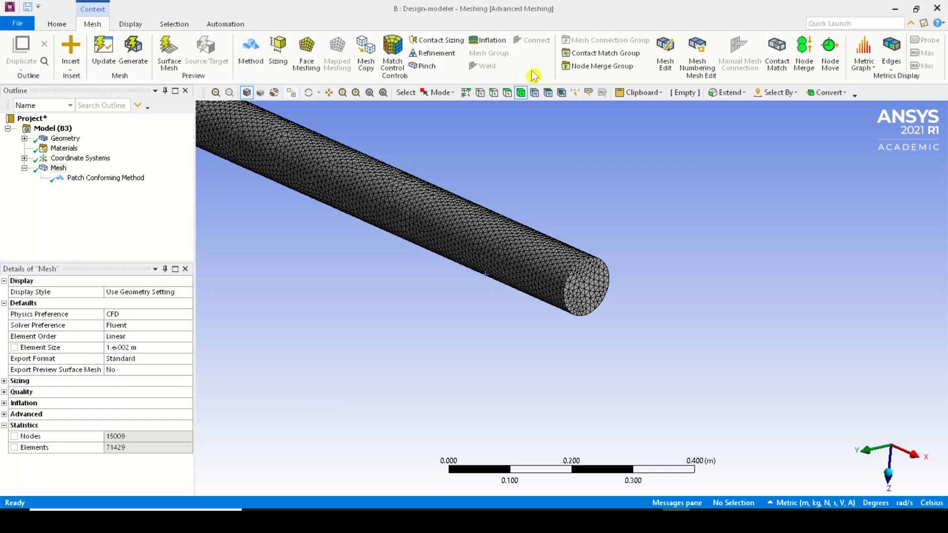
Add an inflation control to the mesh and scope its geometry to the cylinder body
right_drag(551, 240, 680, 340)
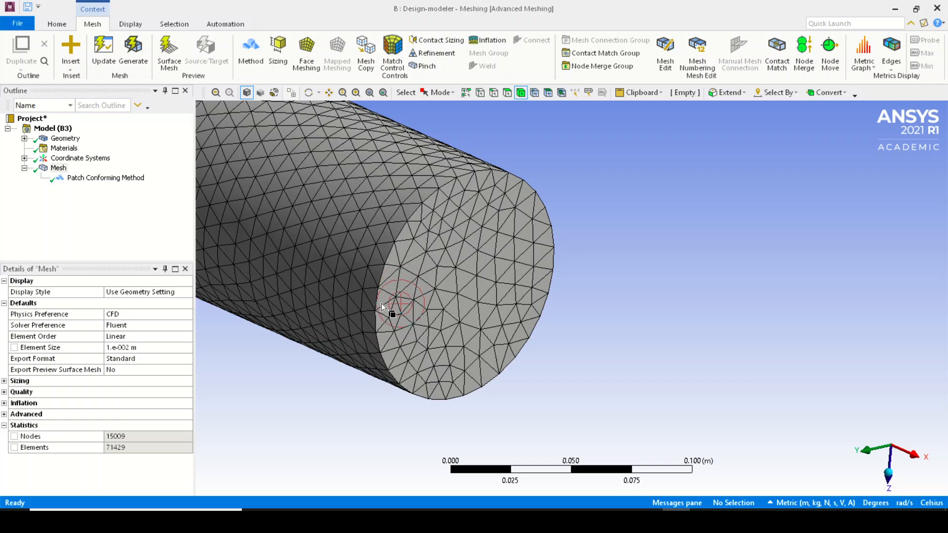
click(501, 47)
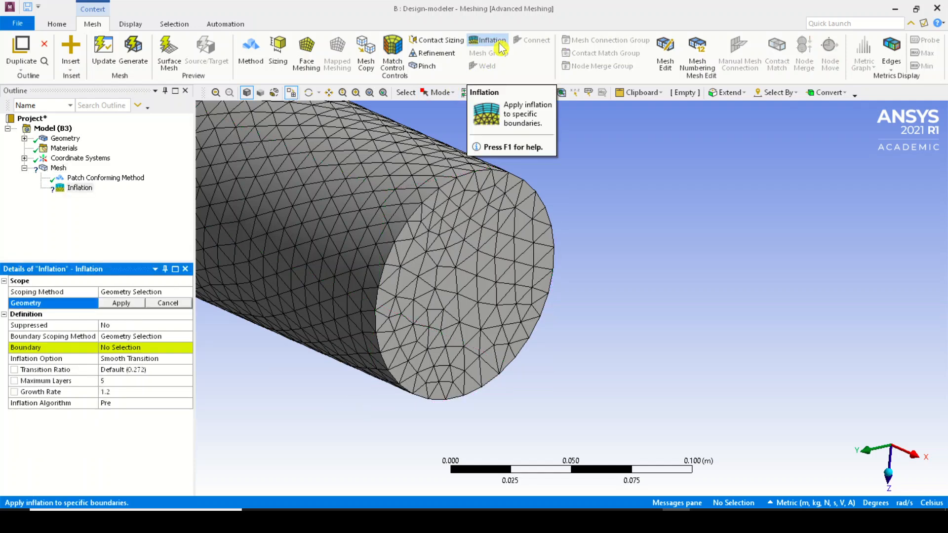
click(306, 271)
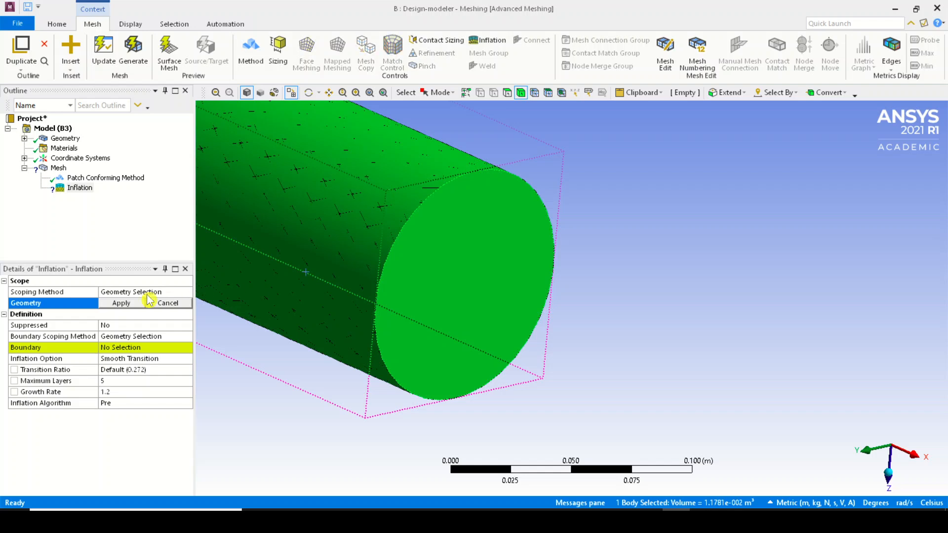
click(108, 296)
click(108, 310)
click(108, 306)
click(107, 306)
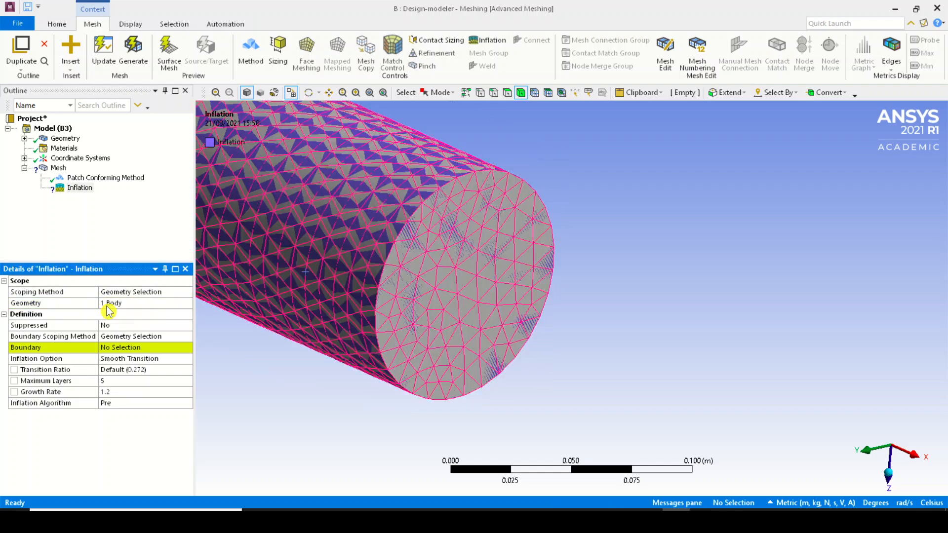
Assign the cylinder's curved outer face as the boundary of the inflation control
click(131, 347)
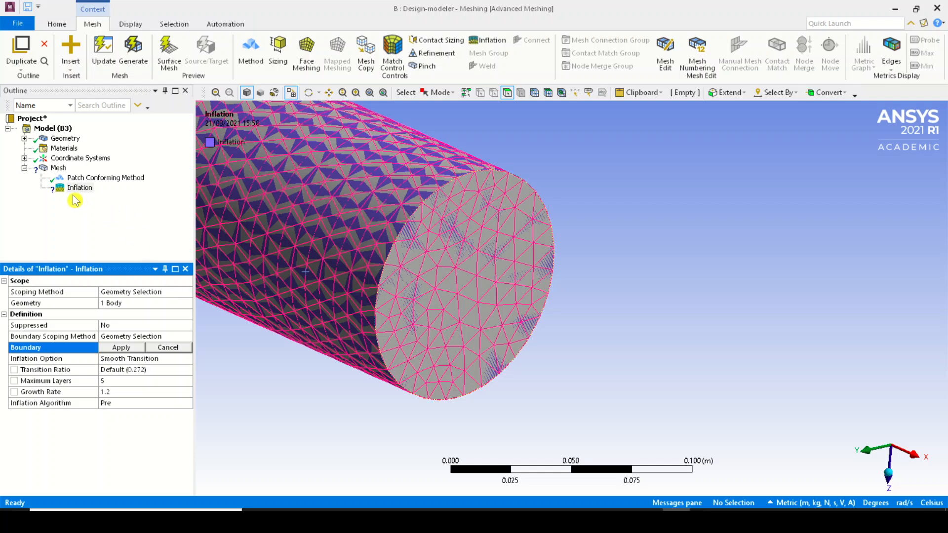
click(24, 143)
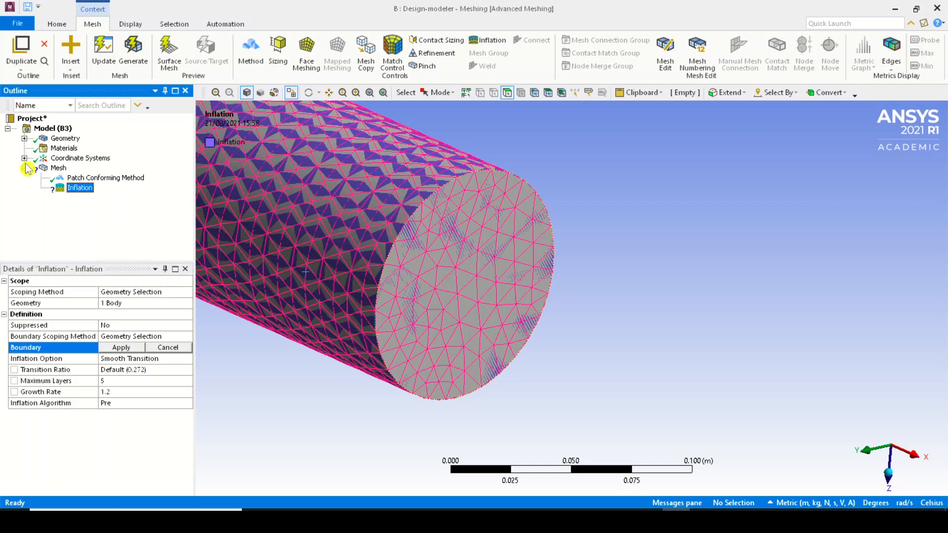
click(302, 197)
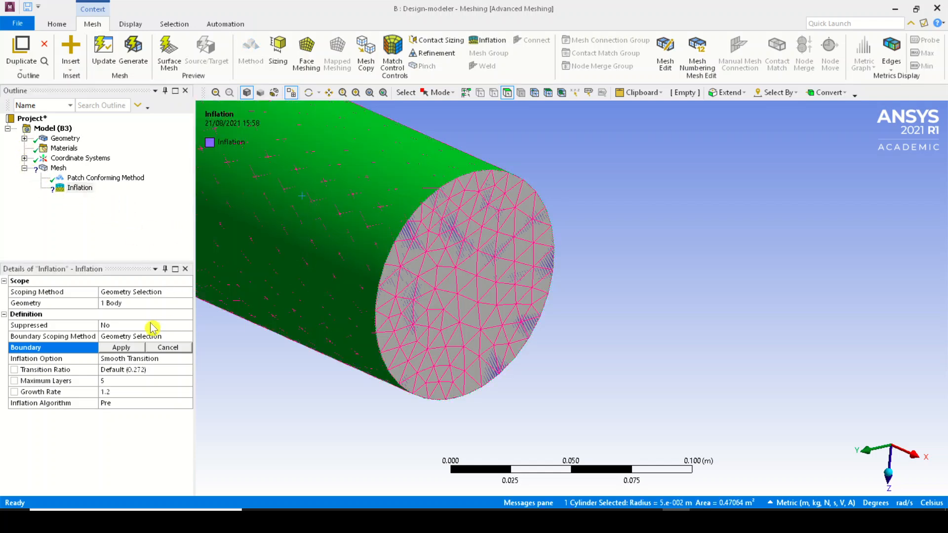
scroll(525, 220, down, 5)
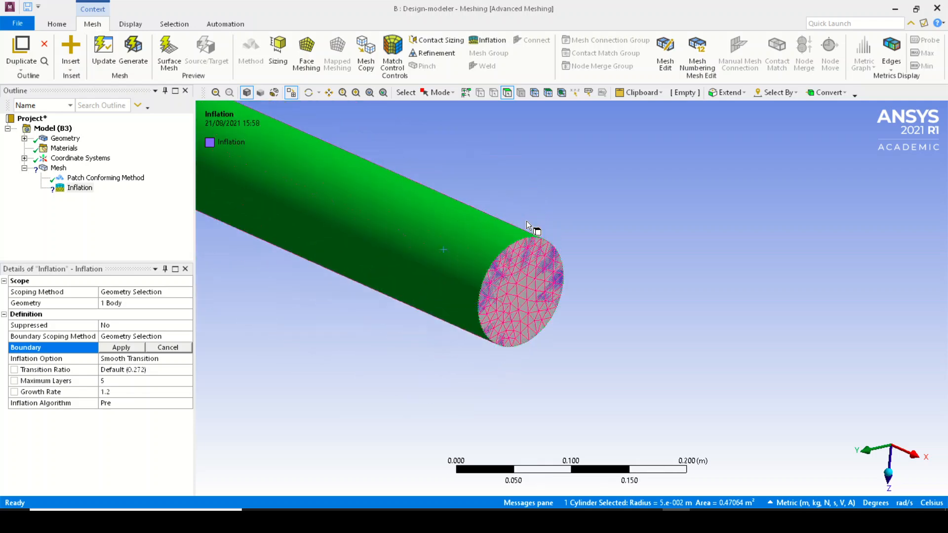
middle_drag(527, 220, 607, 217)
scroll(508, 234, up, 3)
scroll(528, 229, down, 8)
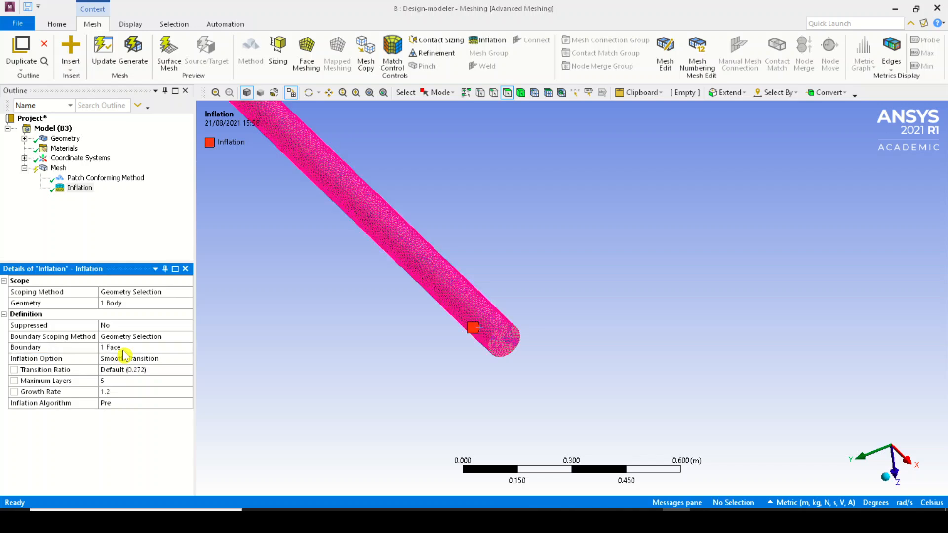
click(122, 347)
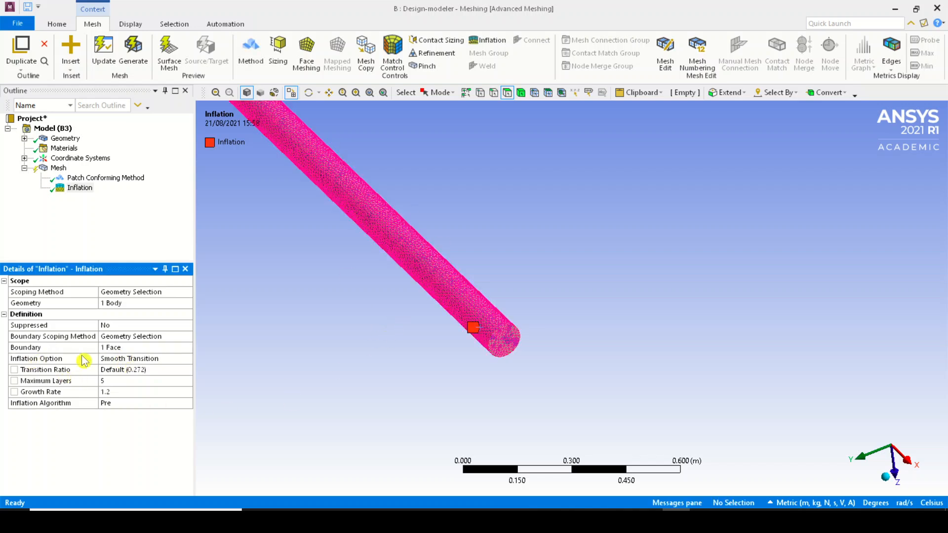
Set the inflation option to First Layer Thickness
click(189, 359)
click(189, 363)
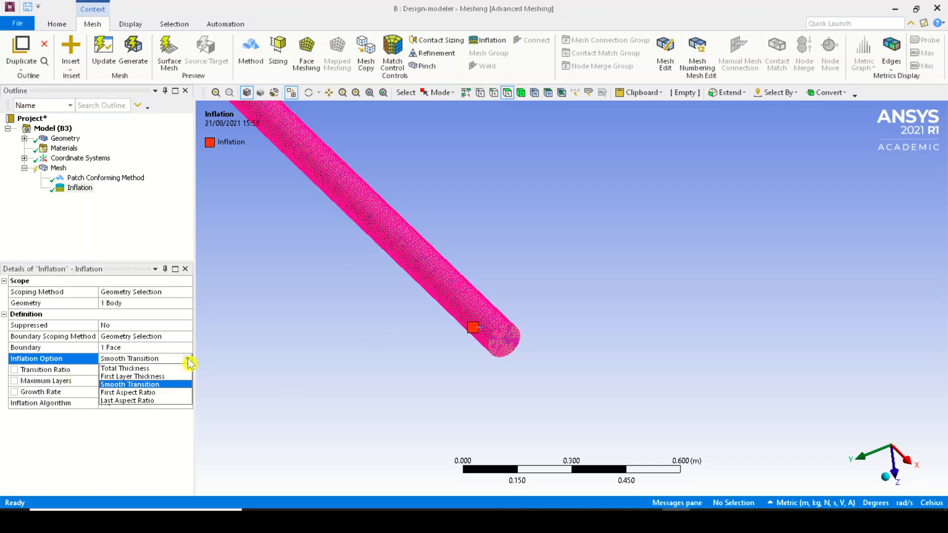
click(172, 380)
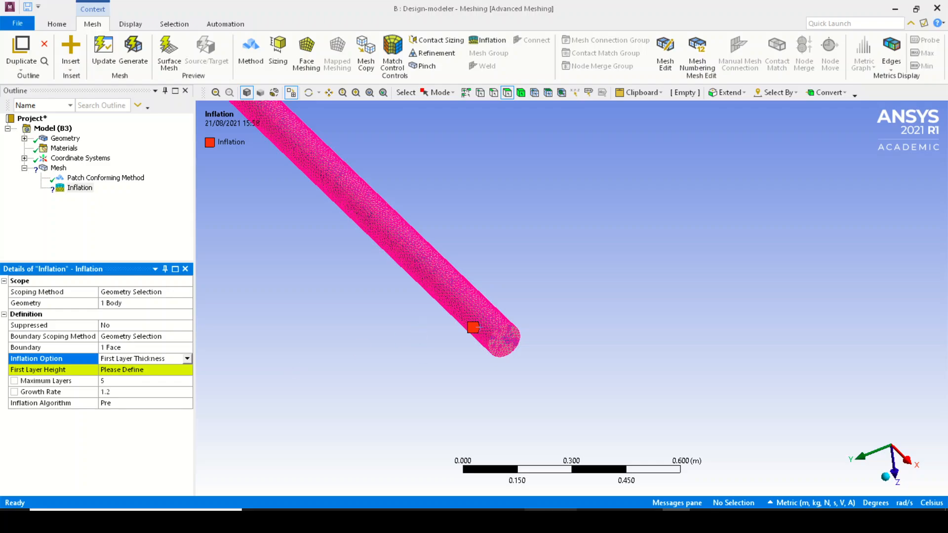
Check the Δs wall spacing in the browser's Y+ calculator and set the inflation's first layer height to 0.003 m
click(592, 519)
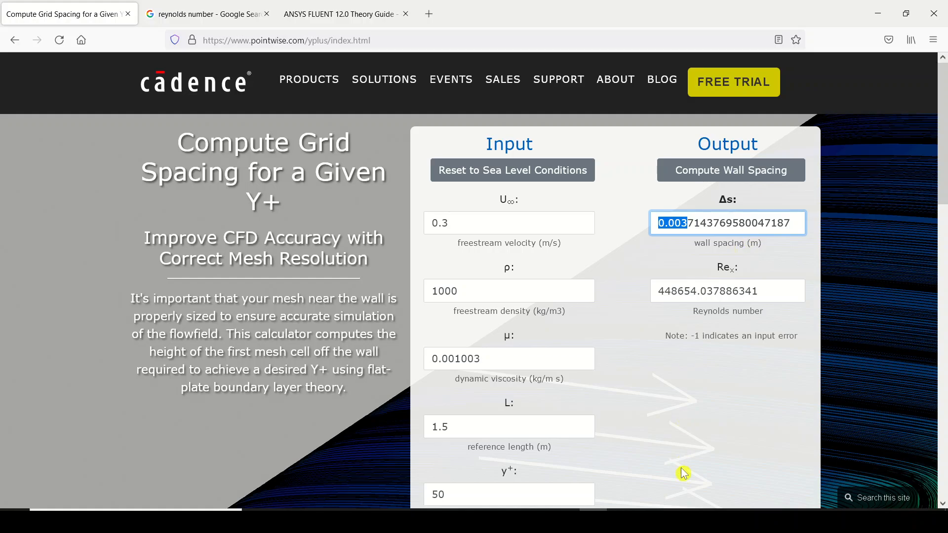
click(676, 520)
click(142, 380)
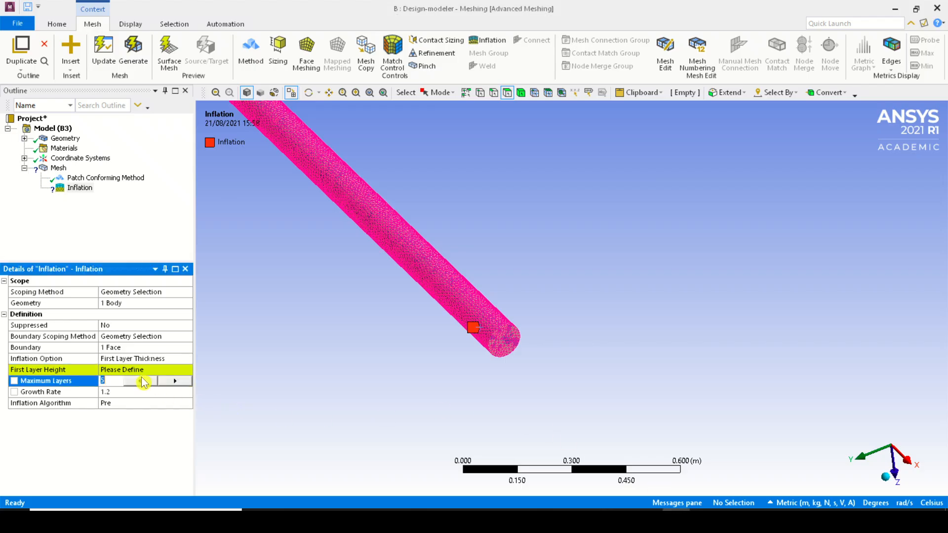
click(145, 372)
text(0.003)
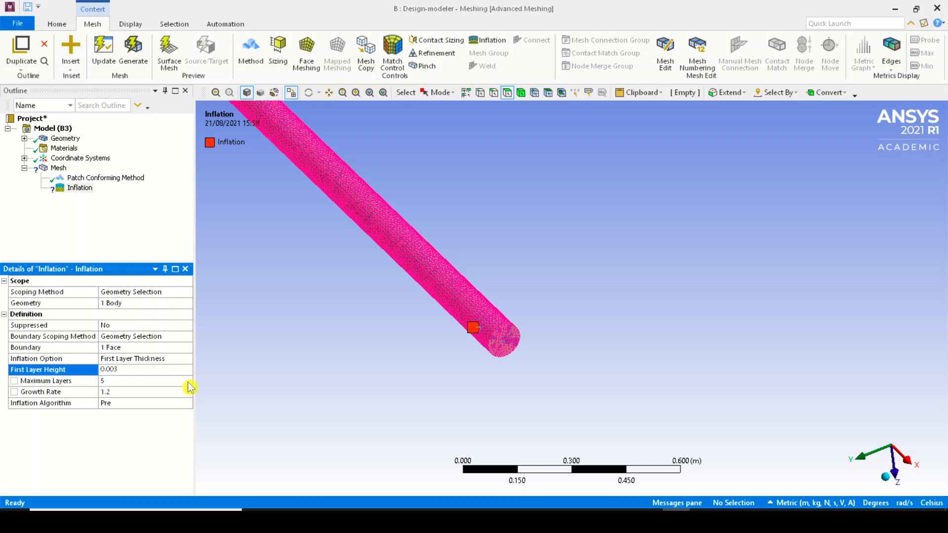
Keep the inflation's maximum layers at 5 and regenerate the mesh
click(140, 381)
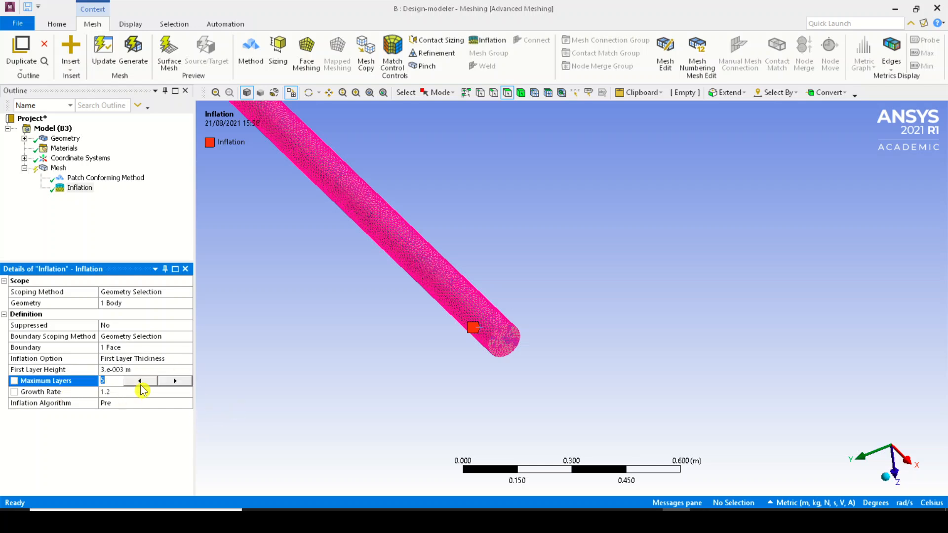
click(231, 230)
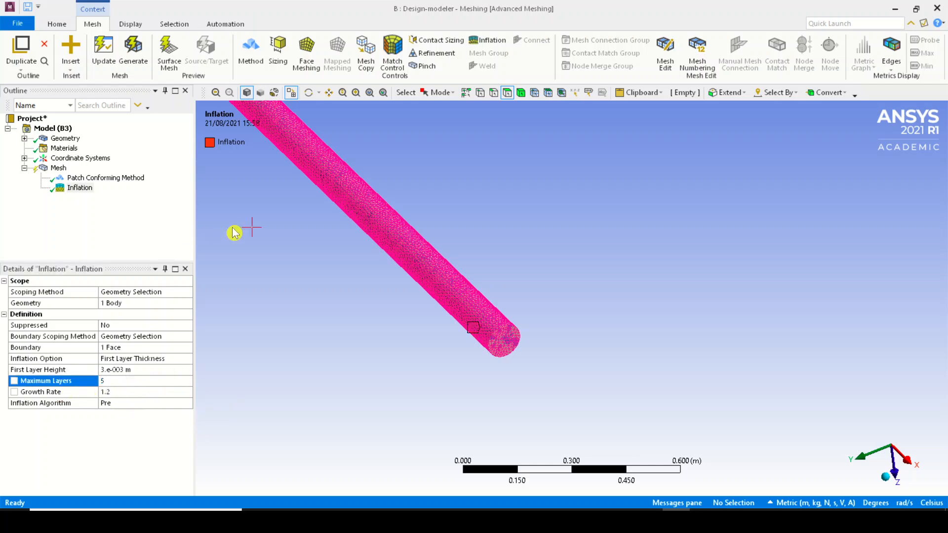
click(140, 56)
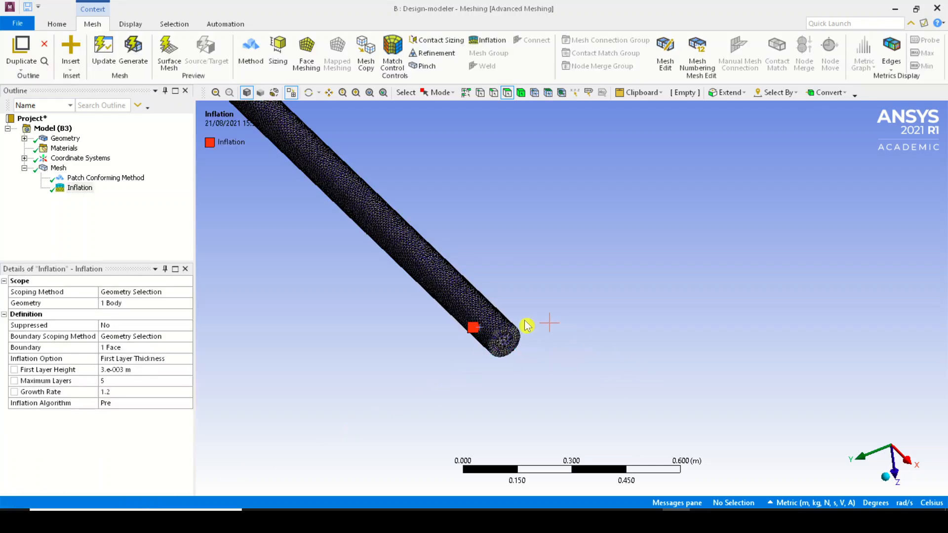
Examine the inflation layers along the wall on the cylinder's end face
right_drag(469, 289, 536, 355)
right_drag(543, 302, 624, 377)
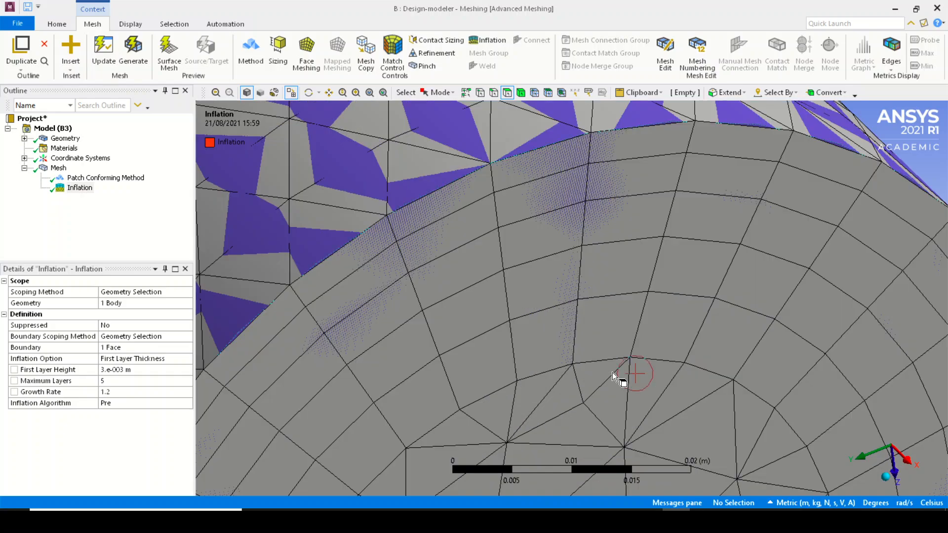
scroll(612, 372, down, 4)
right_drag(483, 242, 540, 285)
scroll(540, 285, down, 8)
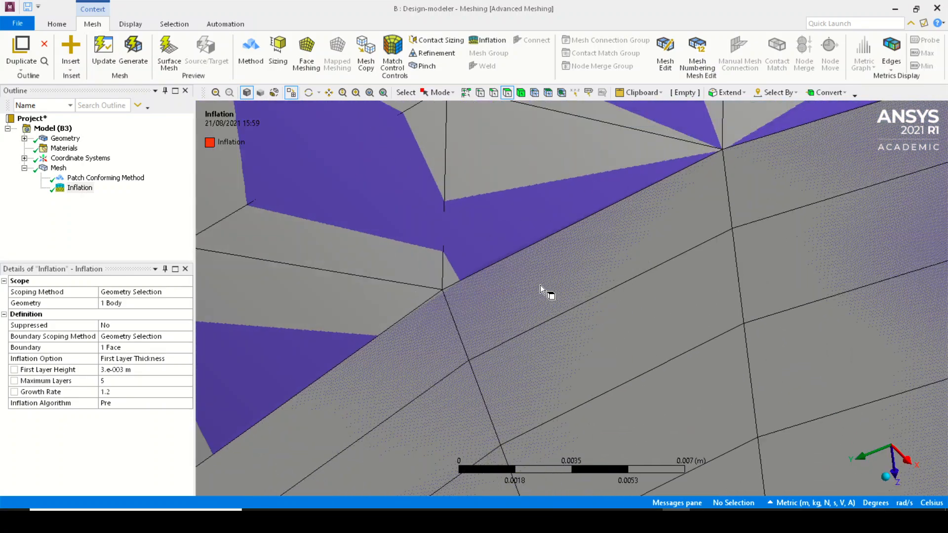
scroll(736, 348, down, 2)
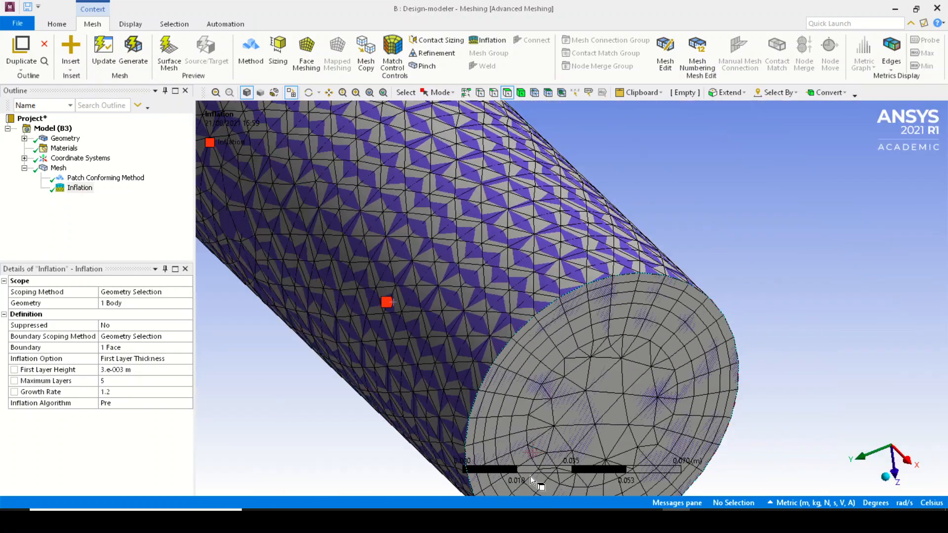
scroll(668, 358, up, 5)
scroll(668, 357, down, 4)
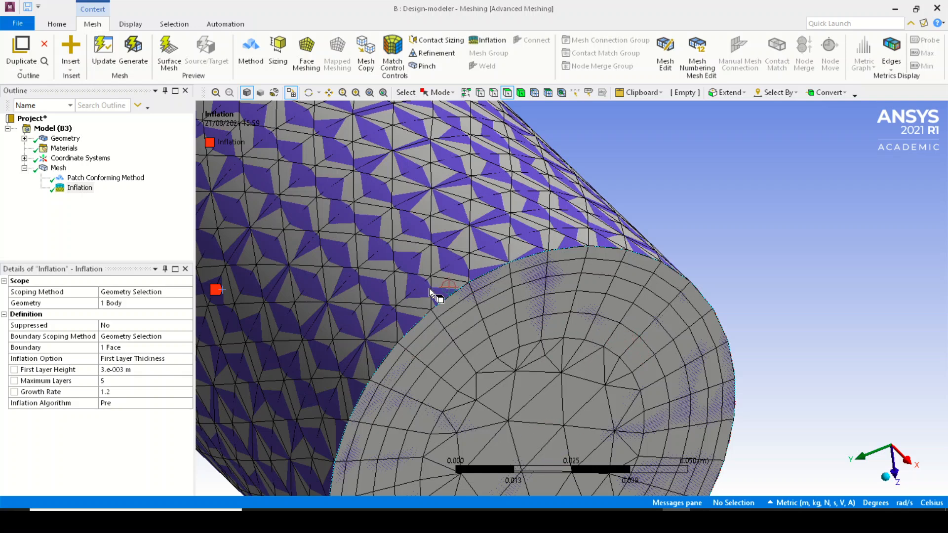
Switch to the browser's Y+ calculator and set the desired y+ to 1
click(595, 519)
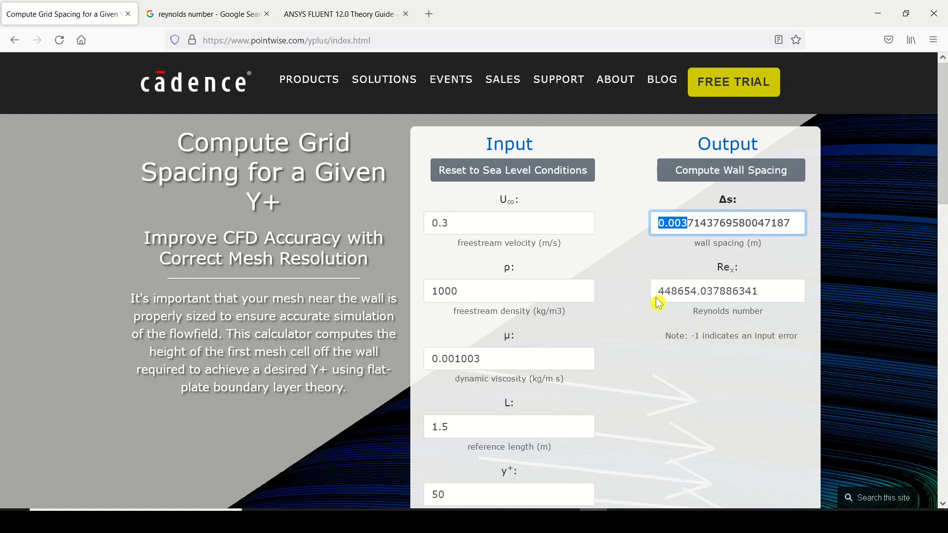
click(592, 521)
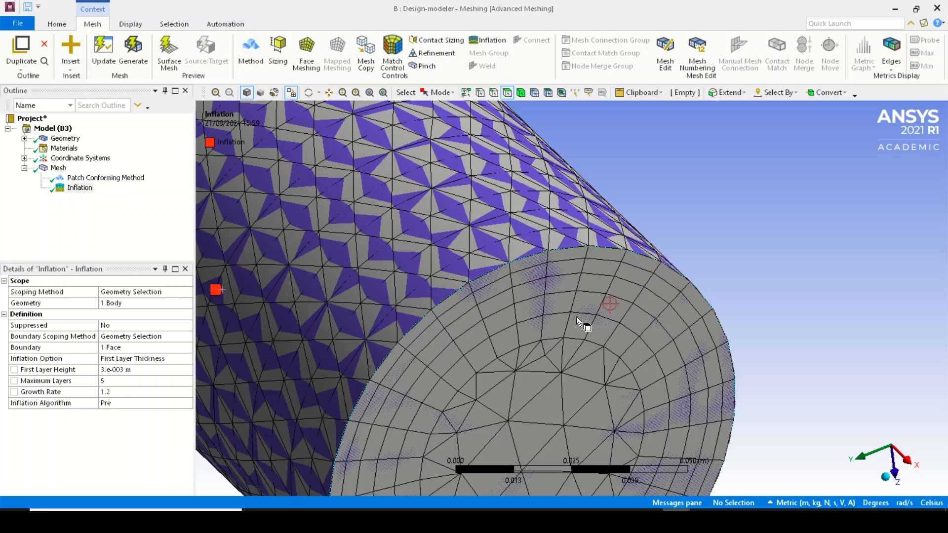
click(593, 519)
scroll(464, 367, down, 7)
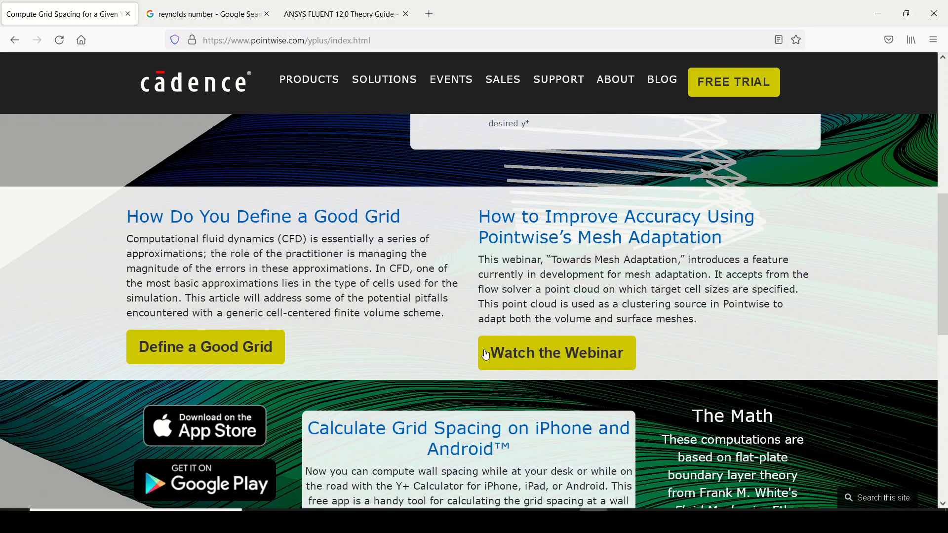
scroll(487, 224, up, 5)
double_click(461, 369)
text(1)
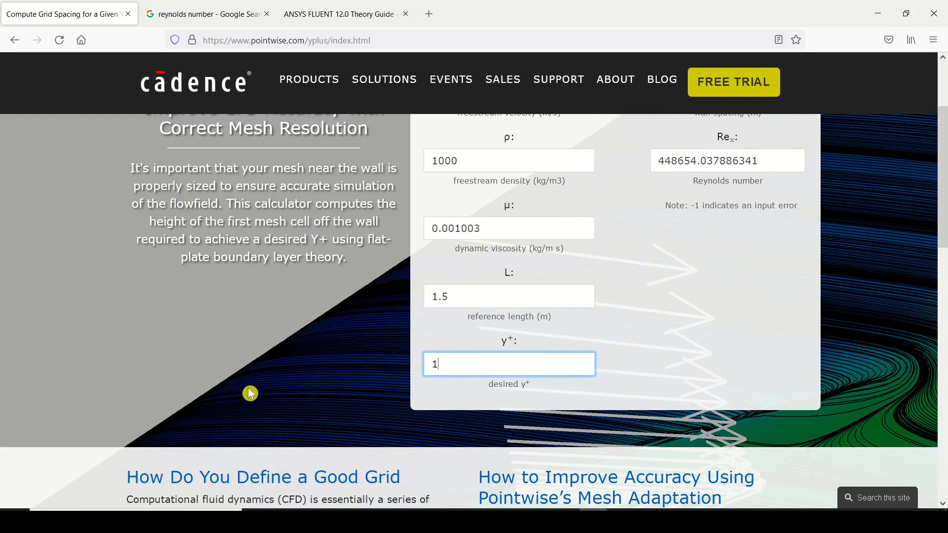
Compute the wall spacing Δs in the Y+ calculator for the desired y+ of 1
scroll(384, 375, up, 3)
scroll(384, 375, down, 3)
scroll(580, 387, up, 1)
scroll(580, 388, up, 1)
click(712, 183)
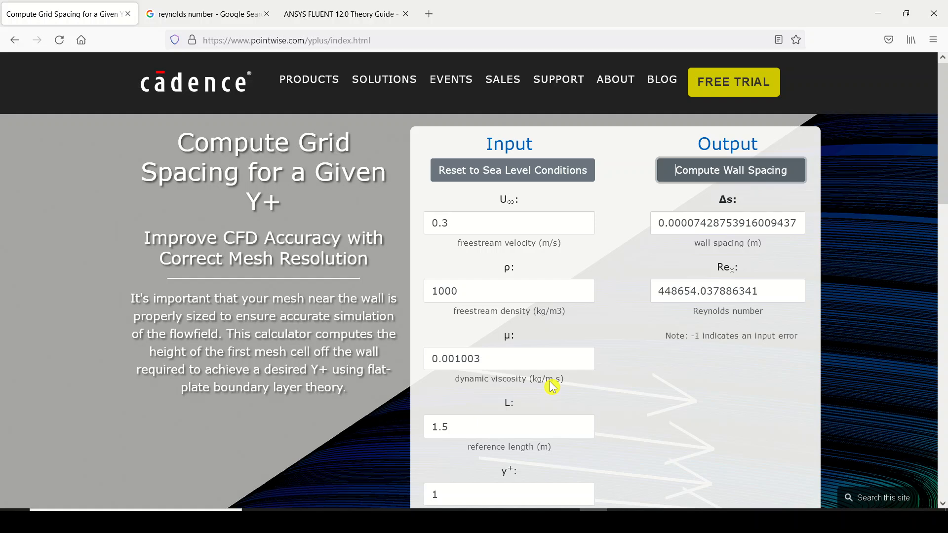
scroll(552, 386, down, 3)
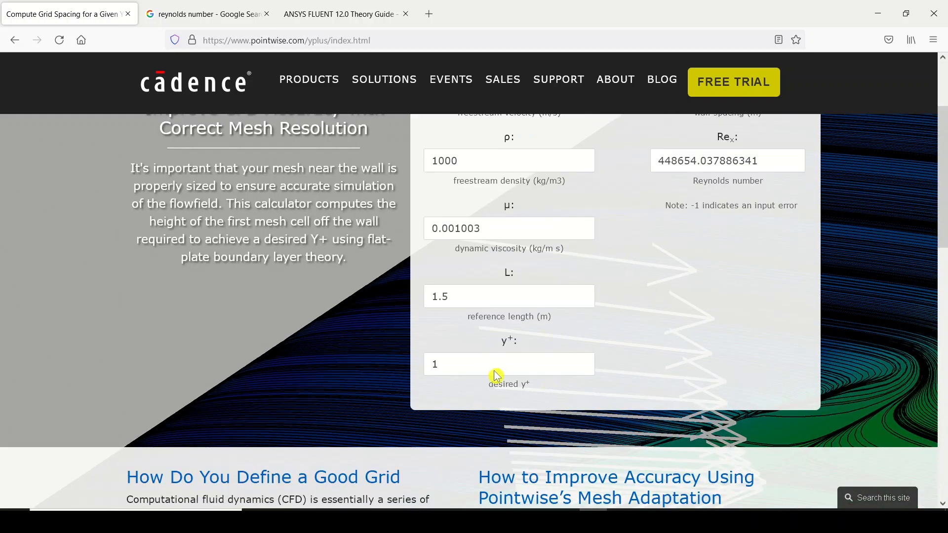
drag(478, 370, 406, 372)
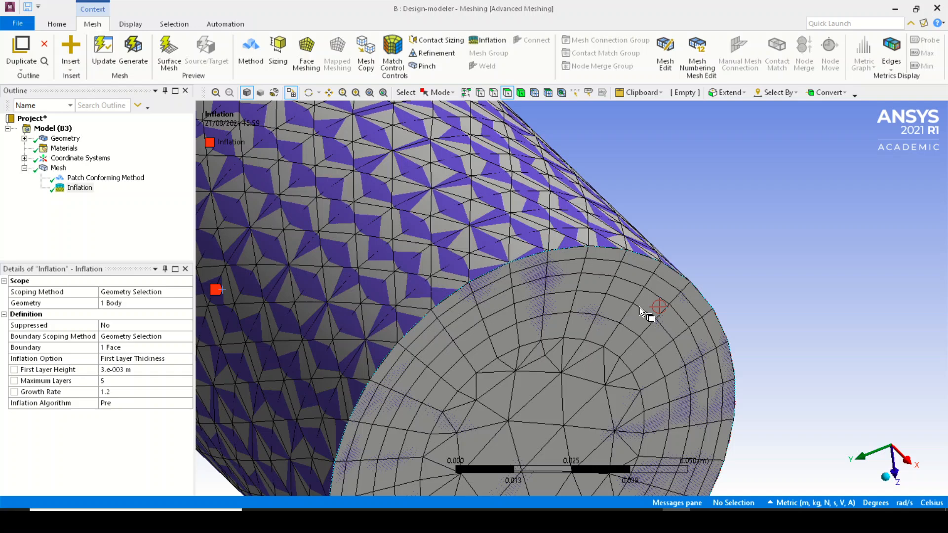
Switch back to ANSYS Meshing and check the element count in the mesh statistics
scroll(636, 307, down, 3)
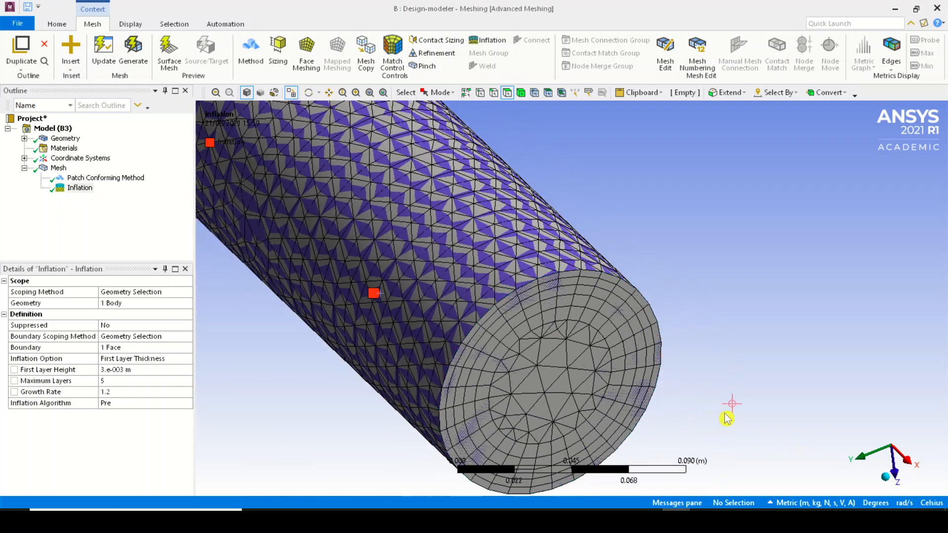
scroll(584, 390, down, 1)
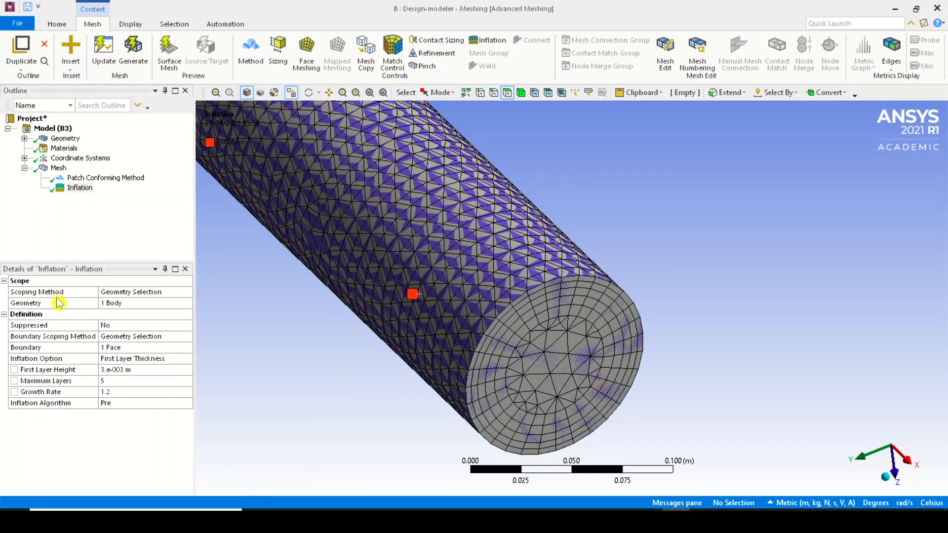
click(57, 168)
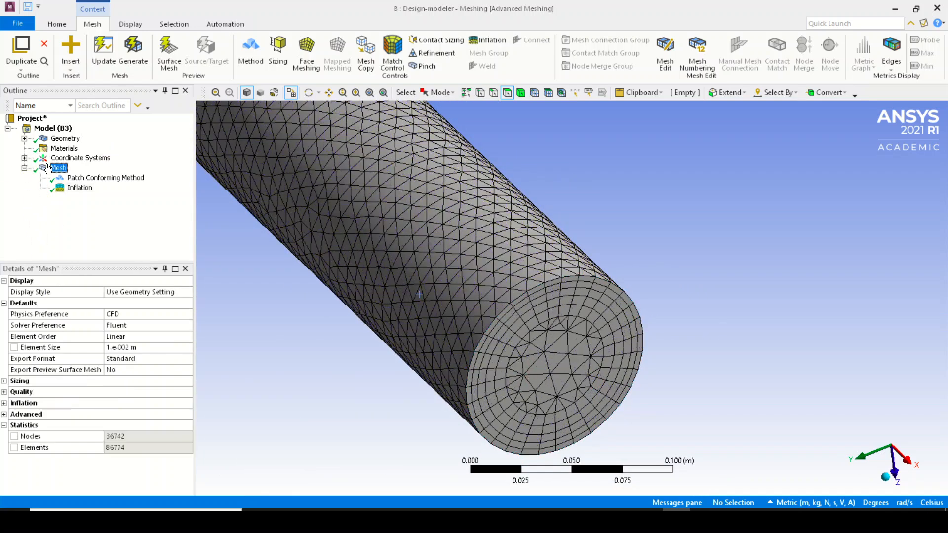
click(123, 448)
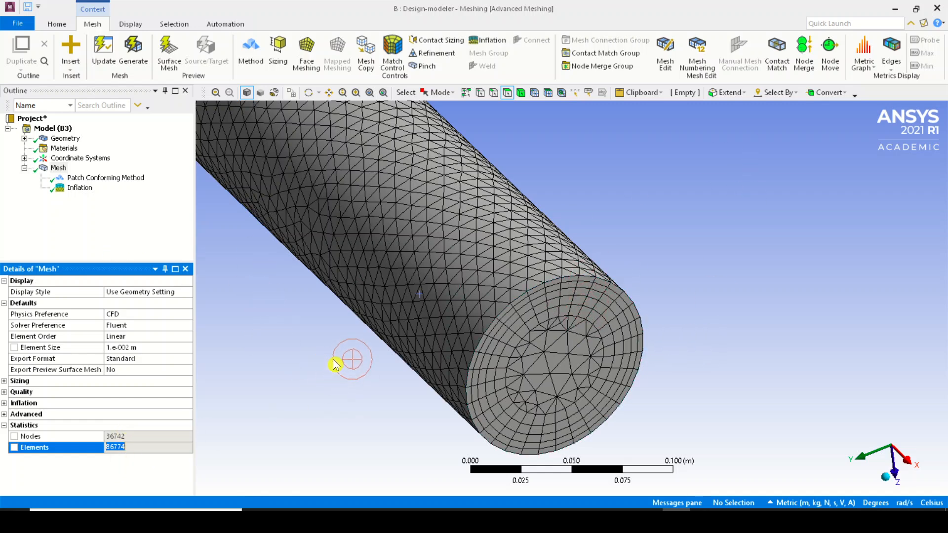
click(59, 168)
Examine the meshed pipe and its end faces from several angles, finishing with a side view along the Z axis
scroll(445, 232, down, 1)
scroll(446, 230, down, 8)
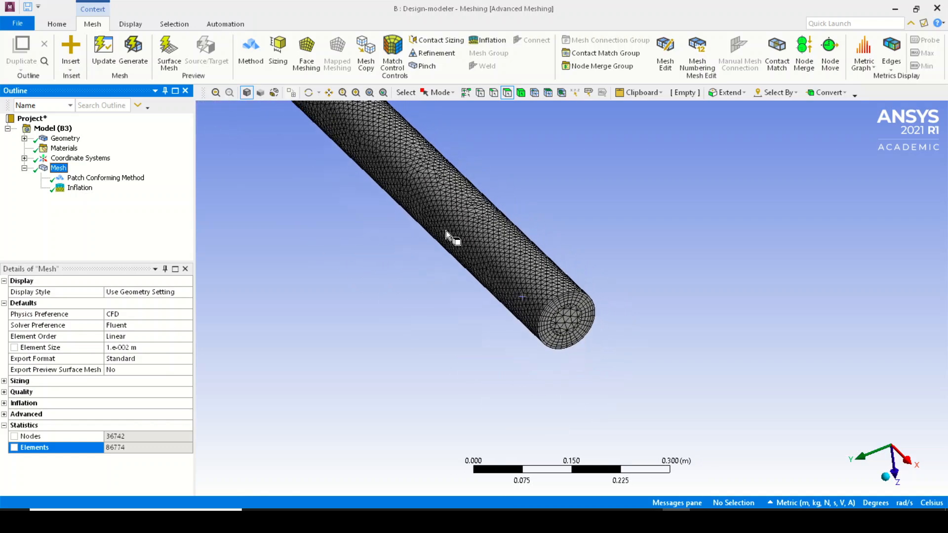
middle_drag(446, 230, 661, 273)
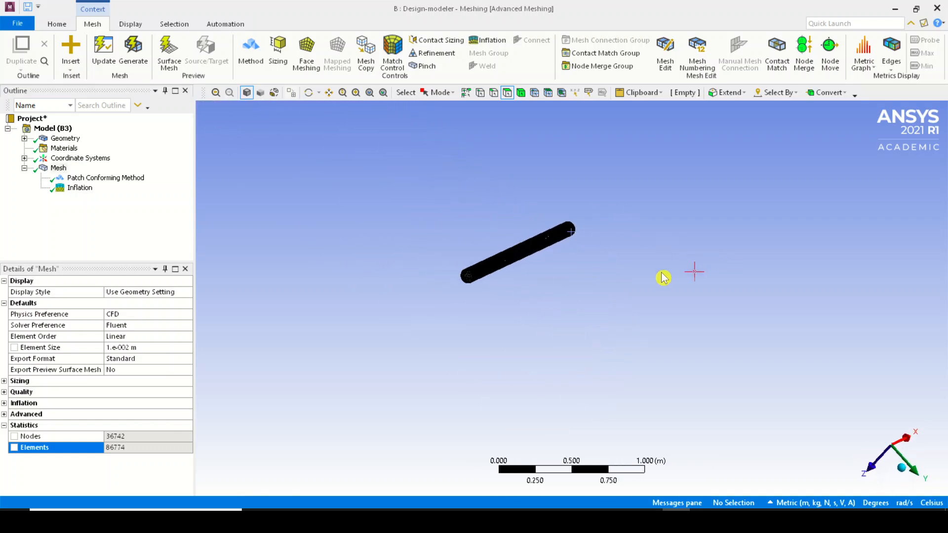
right_drag(416, 229, 600, 354)
right_drag(404, 202, 513, 310)
click(513, 314)
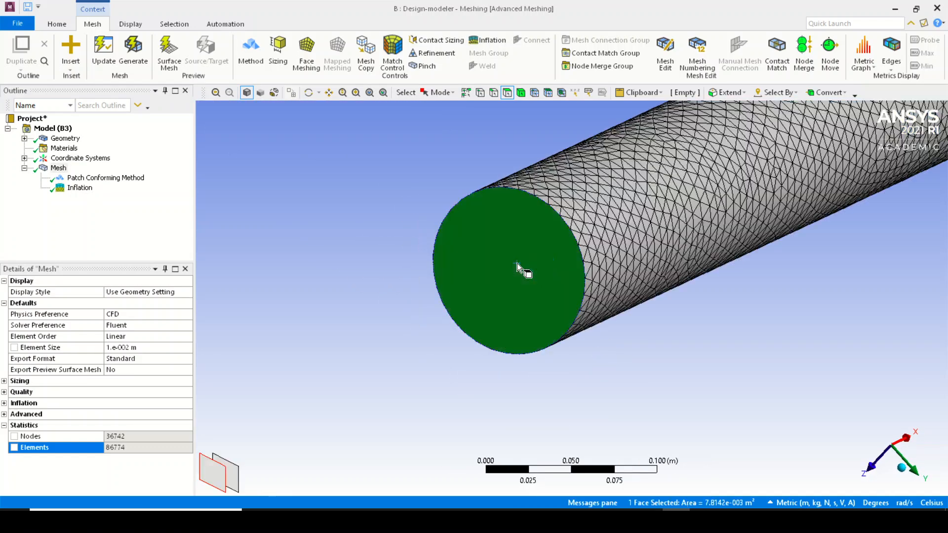
scroll(517, 262, down, 6)
middle_drag(516, 262, 616, 277)
click(650, 293)
middle_drag(693, 282, 642, 297)
click(521, 306)
click(912, 471)
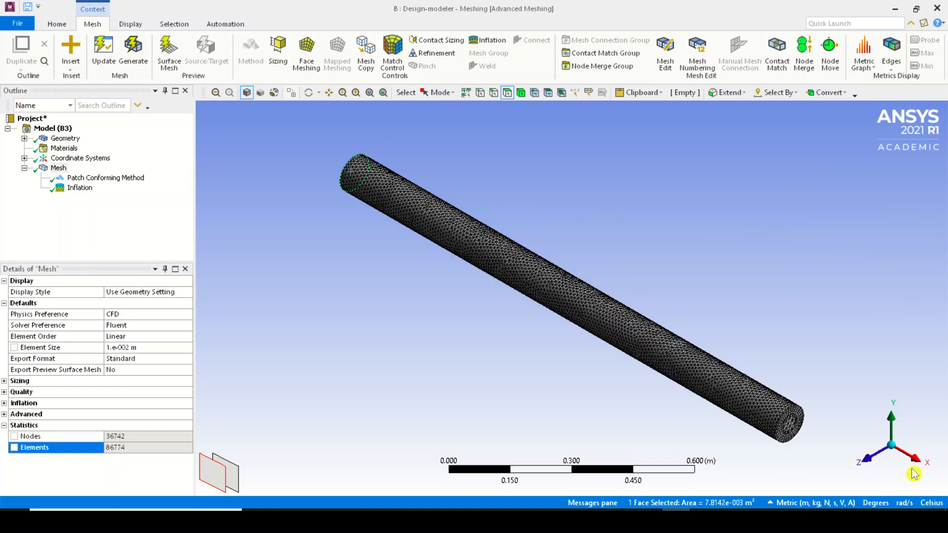
click(867, 458)
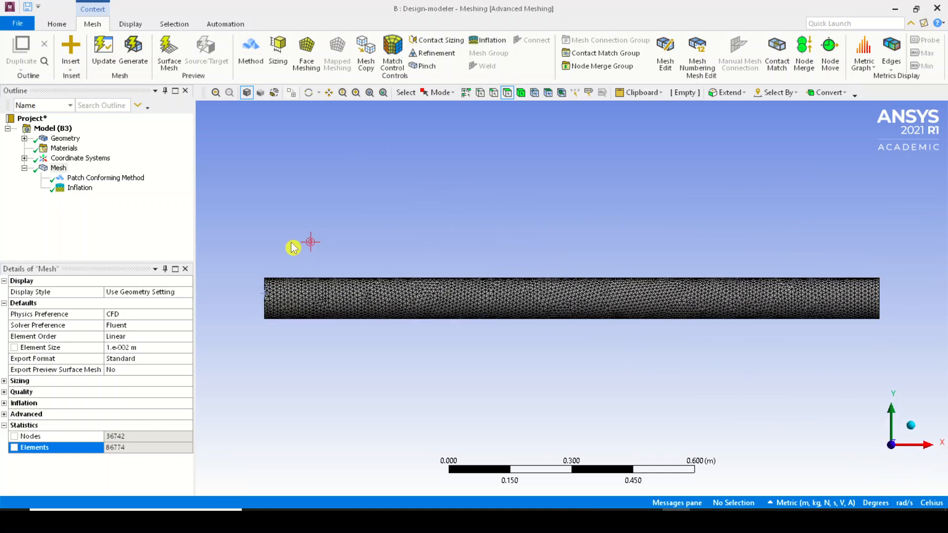
Create a named selection called Inlet on the circular end face at the pipe's negative X end
middle_drag(296, 247, 423, 330)
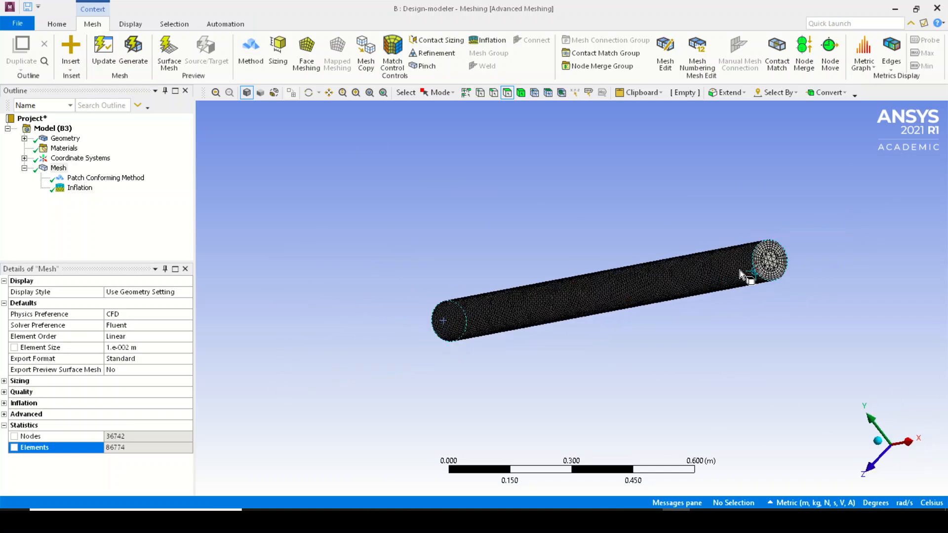
click(768, 261)
middle_drag(465, 217, 568, 209)
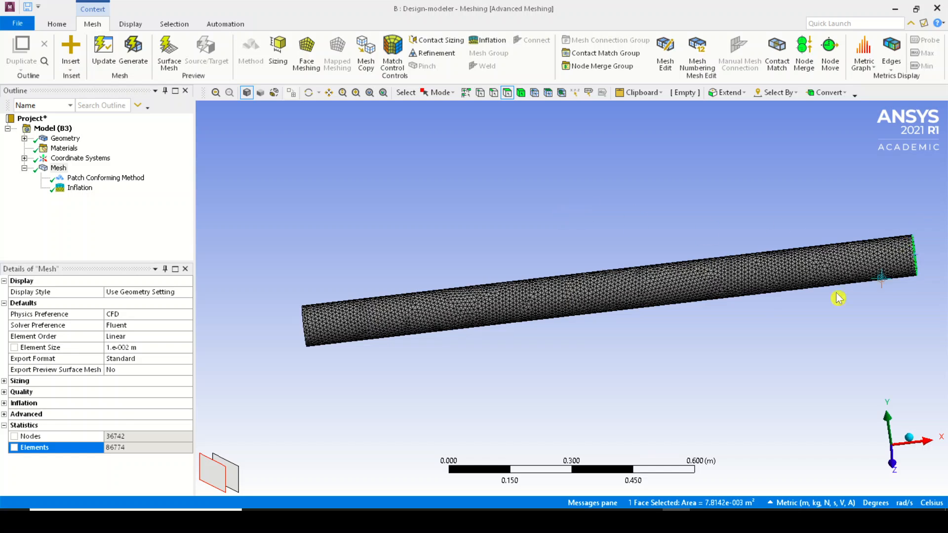
middle_drag(326, 296, 363, 321)
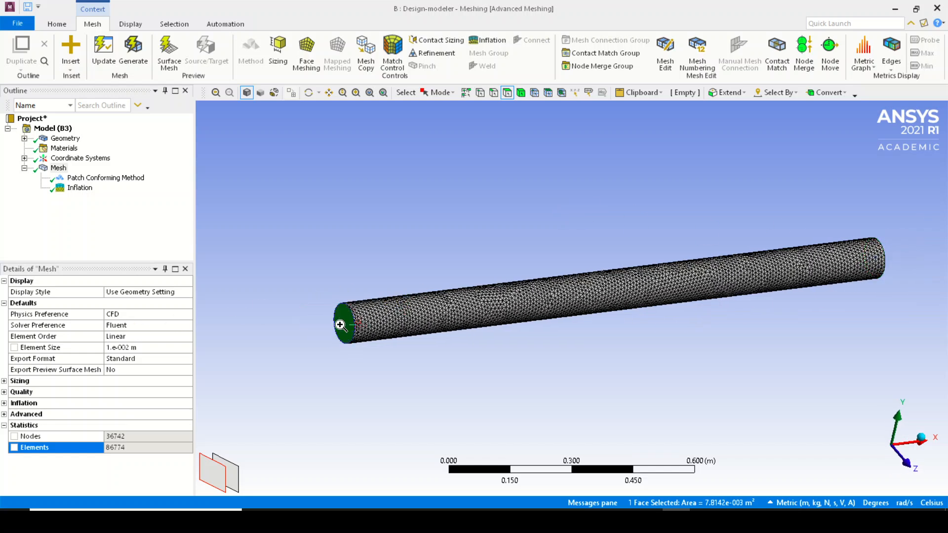
right_click(343, 327)
click(421, 284)
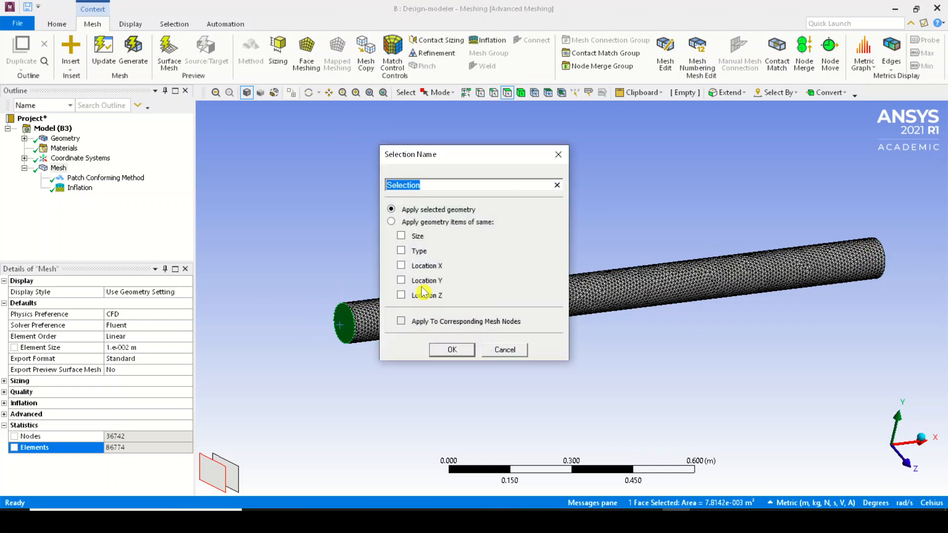
key(Return)
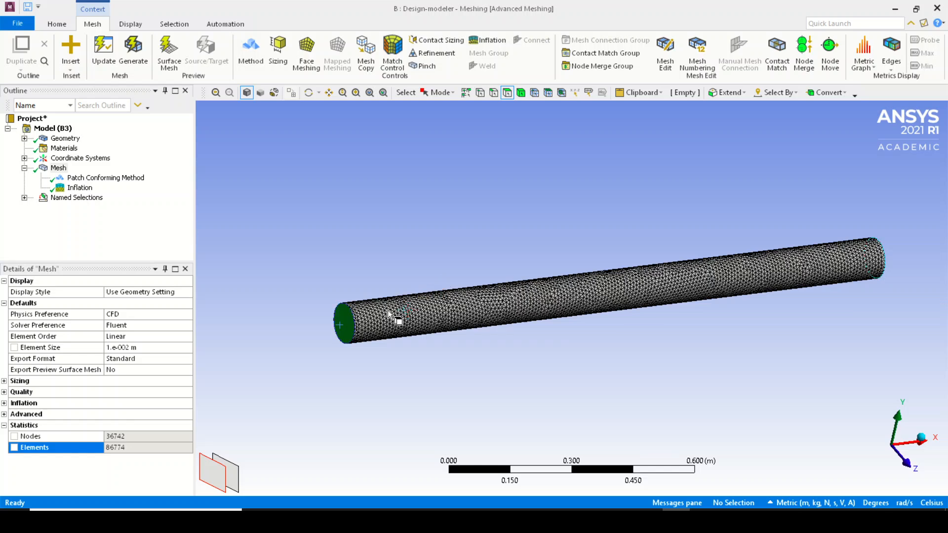
Create a named selection called Wall on the pipe's cylindrical face
click(387, 311)
right_click(388, 311)
click(449, 282)
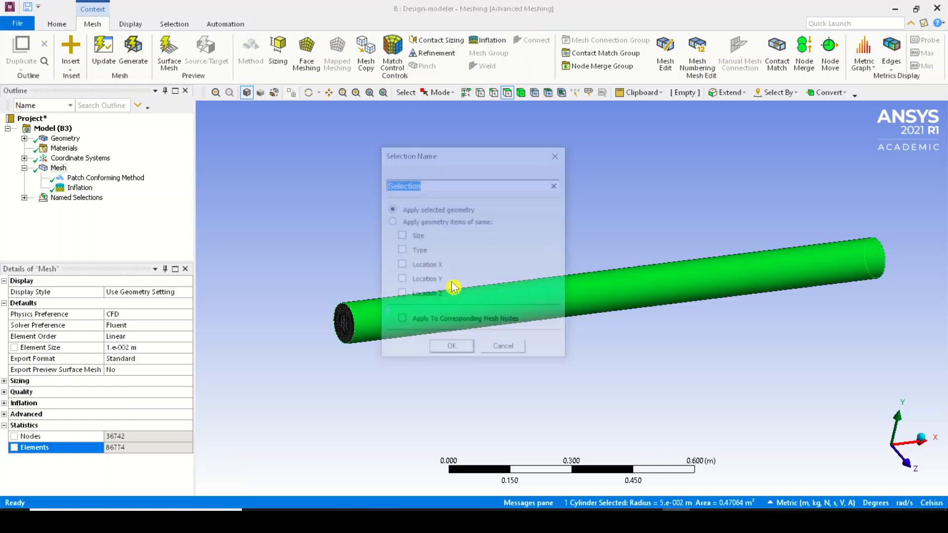
text(Wall)
key(Return)
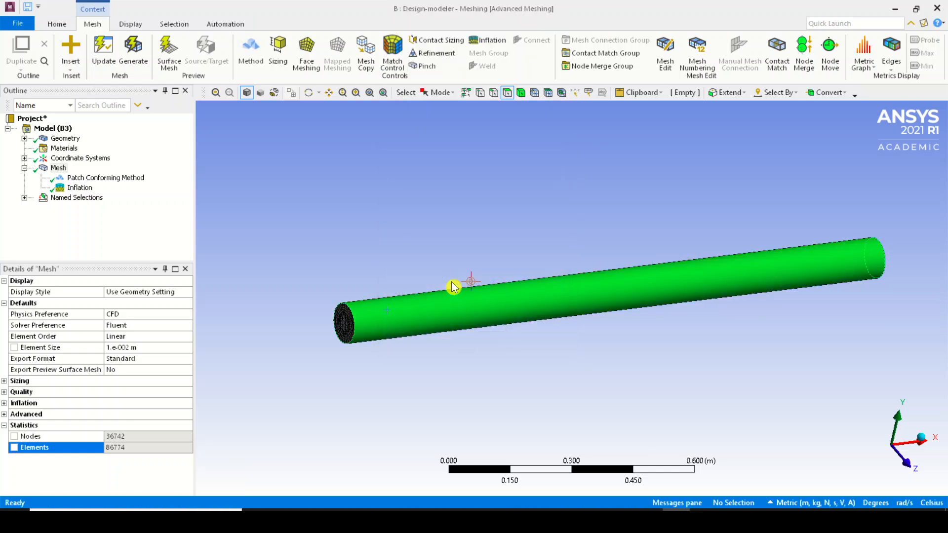
Create a named selection called Outlet on the circular end face at the pipe's positive X end
middle_drag(620, 250, 391, 319)
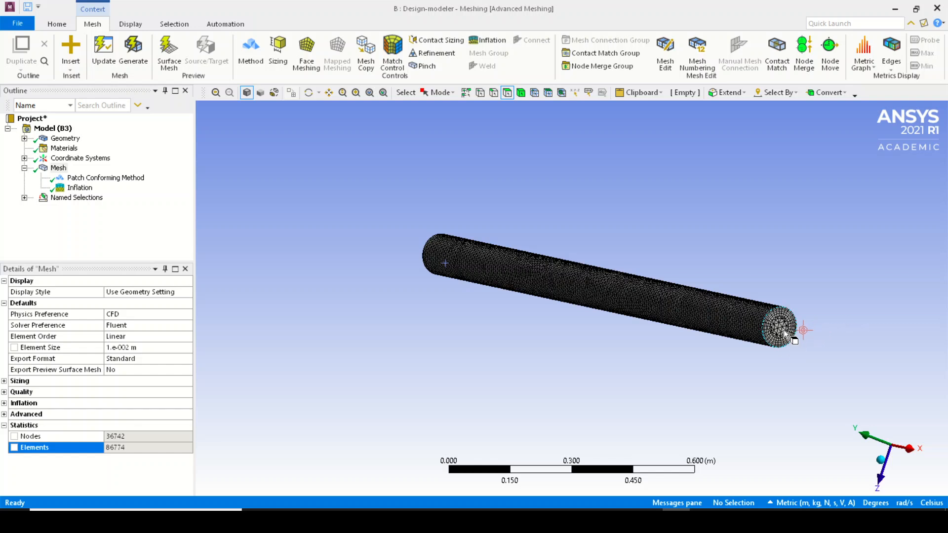
click(783, 330)
right_click(783, 330)
click(832, 291)
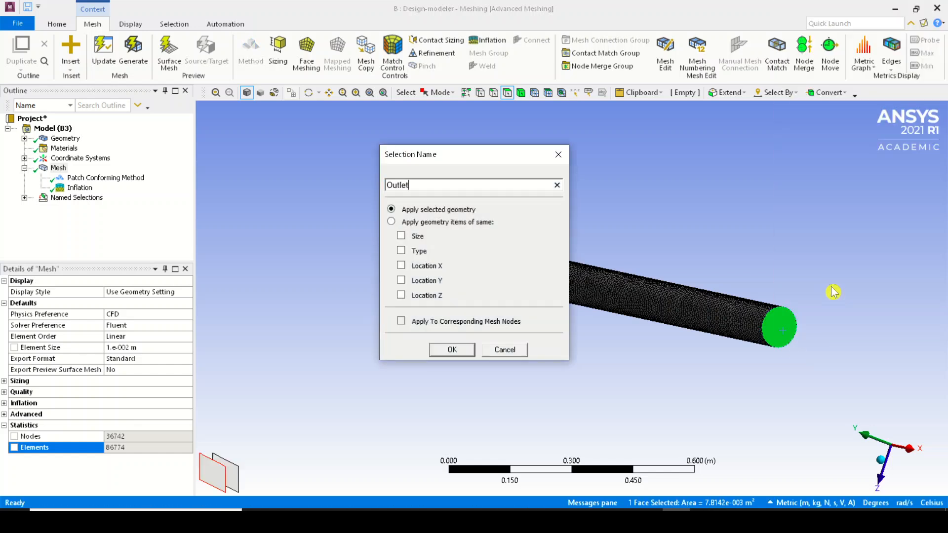
text(Outlet)
key(Return)
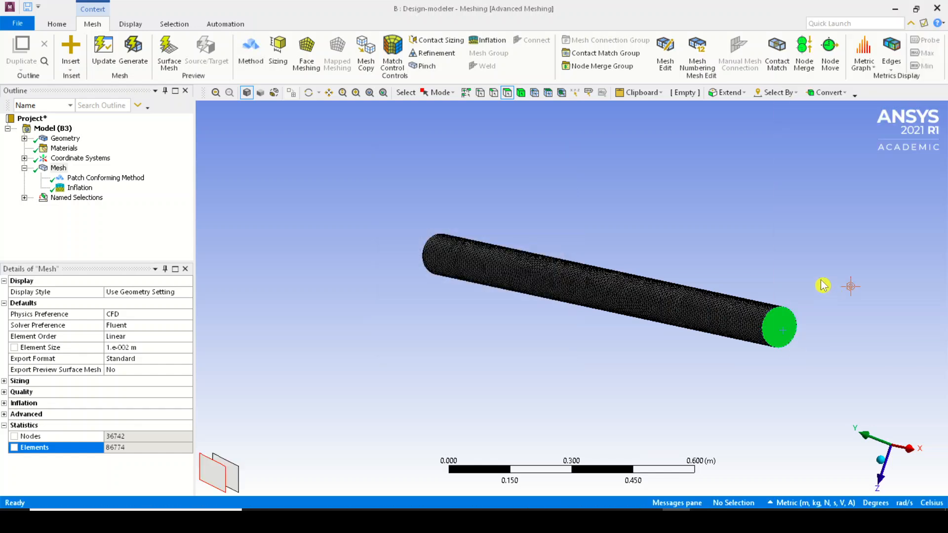
Review the Inlet, Wall and Outlet named selections one by one on the pipe
click(23, 198)
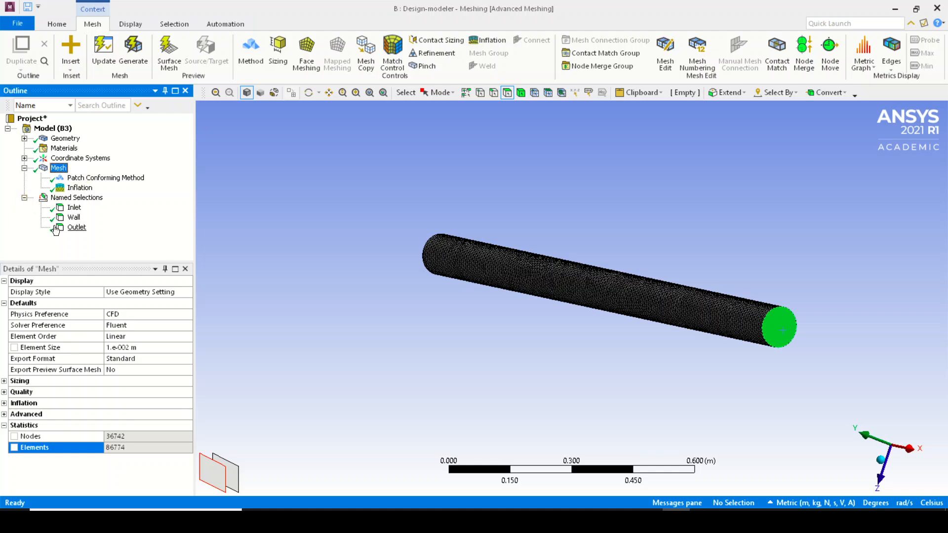
click(73, 207)
middle_drag(408, 228, 346, 250)
click(73, 217)
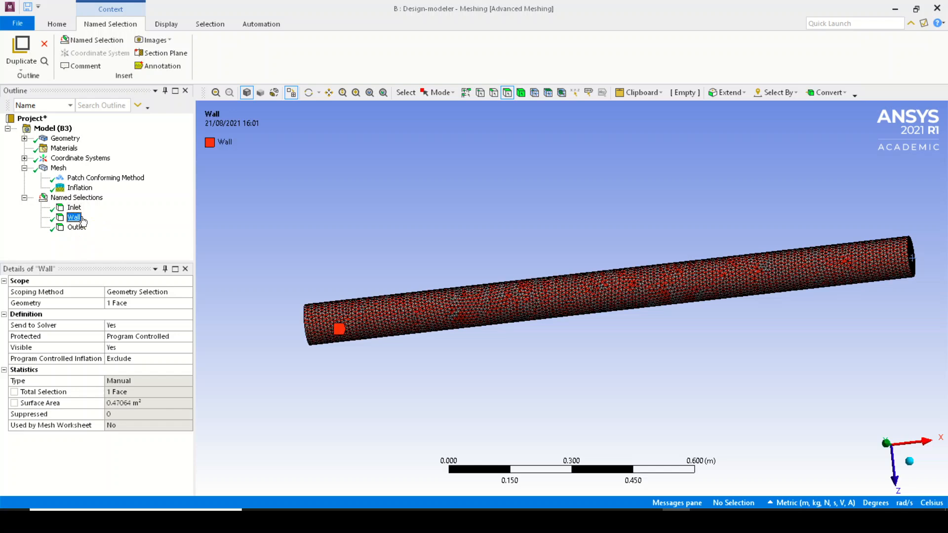
mouse_move(388, 292)
middle_down()
mouse_move(582, 278)
mouse_move(360, 301)
mouse_move(395, 276)
middle_up()
click(77, 227)
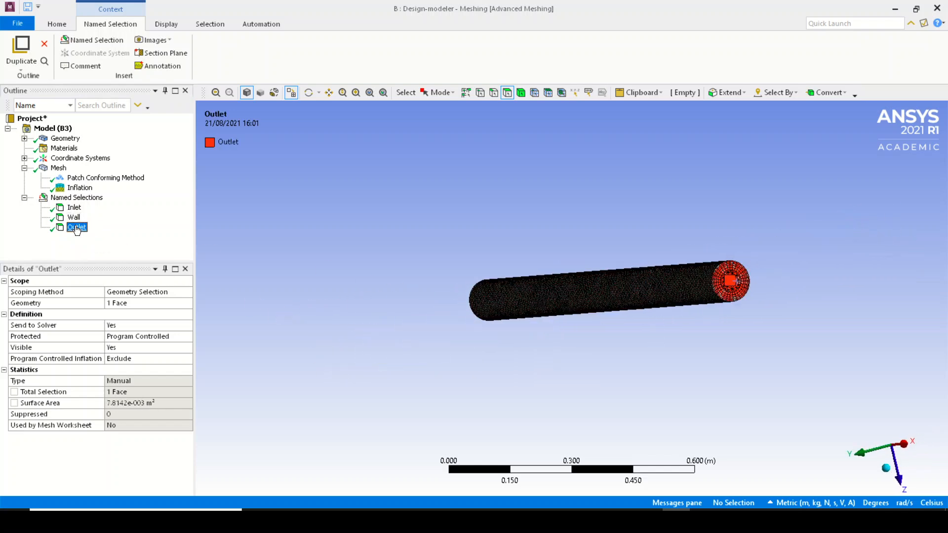
middle_drag(489, 296, 851, 326)
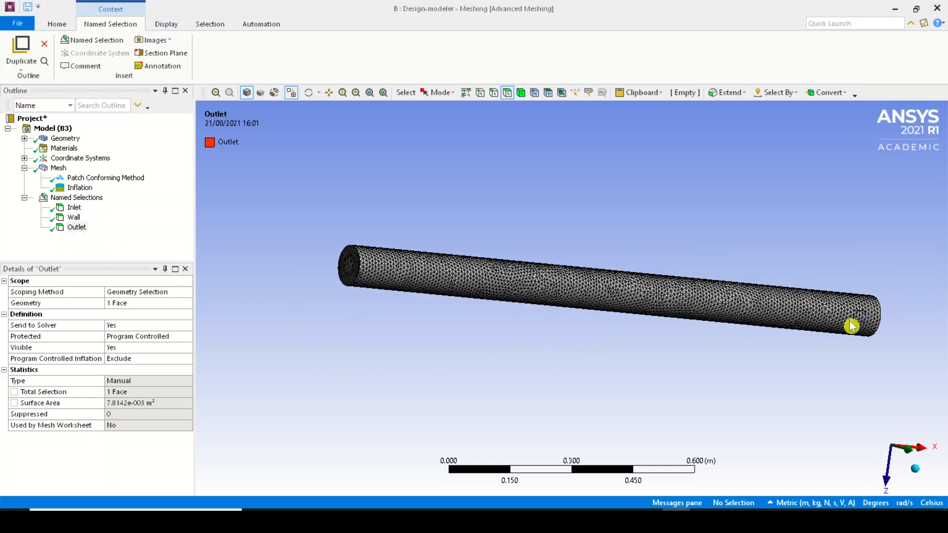
Update the mesh with the named selections in place
click(58, 167)
click(103, 52)
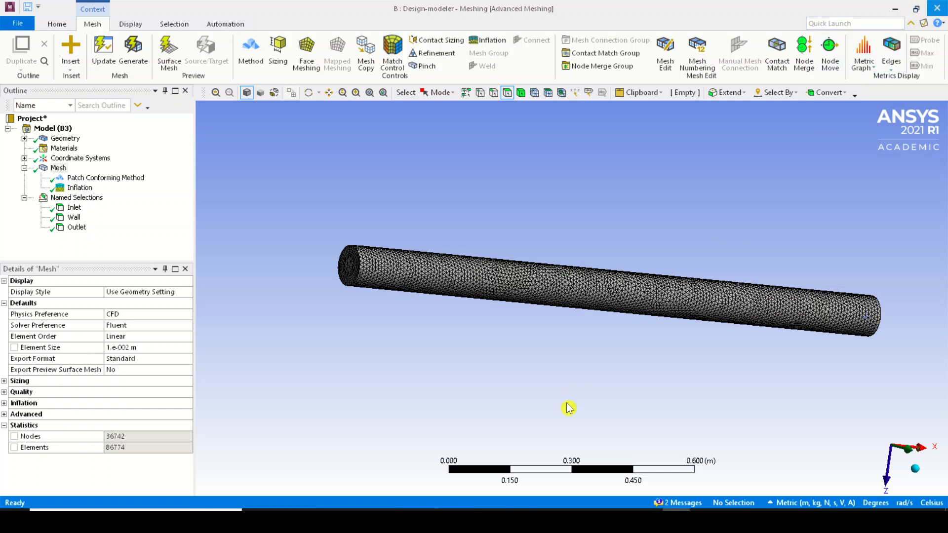
Switch to Workbench and select the Setup cell of the Design-modeler system
key(alt+Tab)
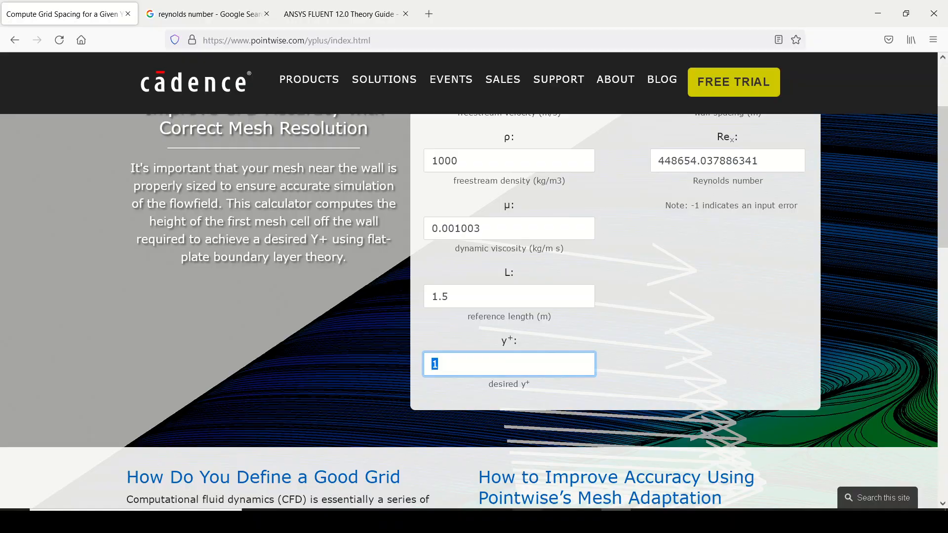
key(alt+Tab)
click(305, 144)
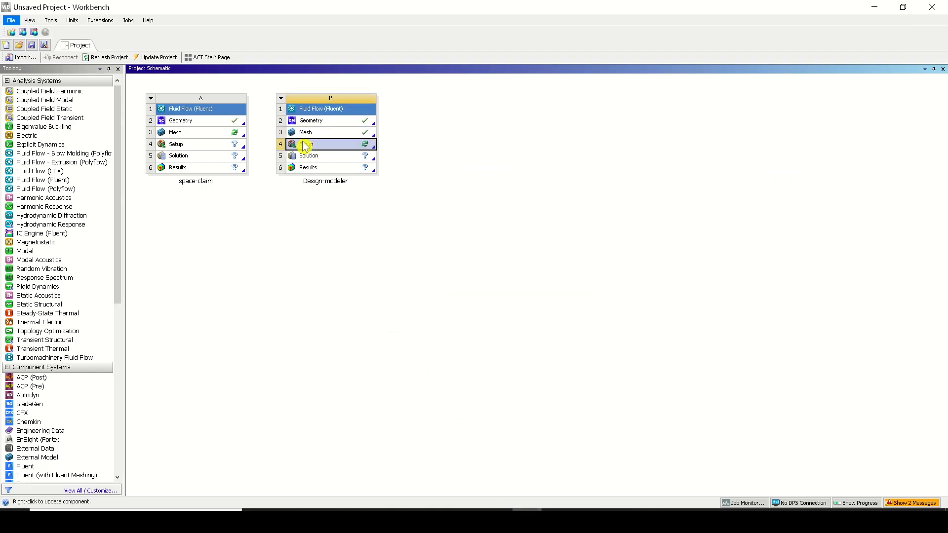